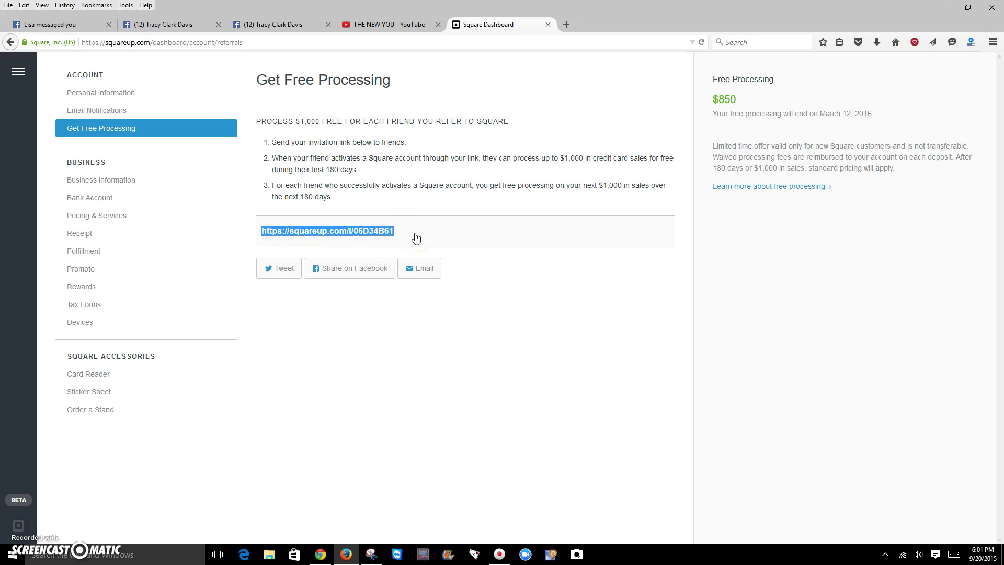
Deselect the referral invitation link on the Get Free Processing page.
left_click(436, 242)
left_click(567, 160)
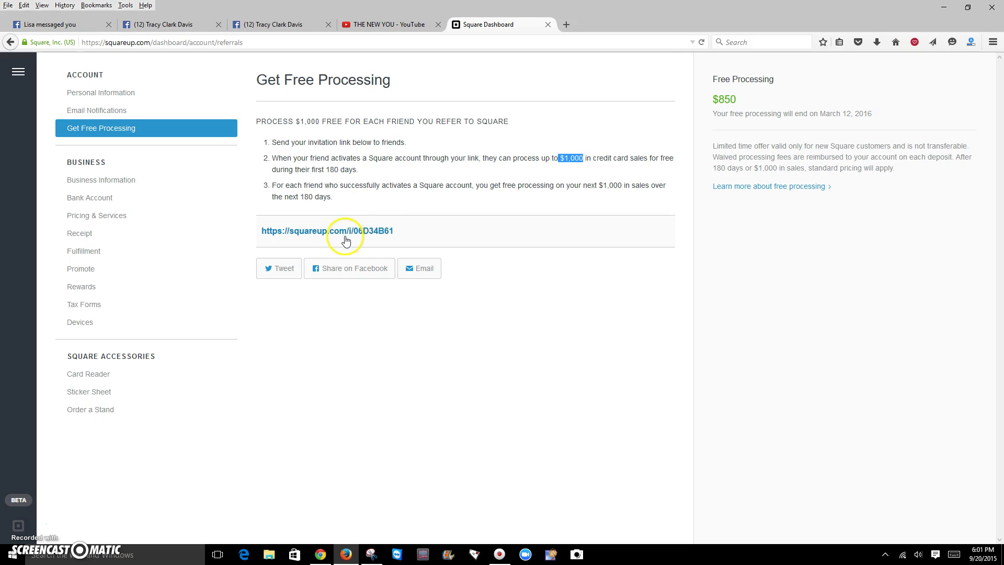
Look over the Square signup page's email field, then minimize the signup window.
left_click(320, 554)
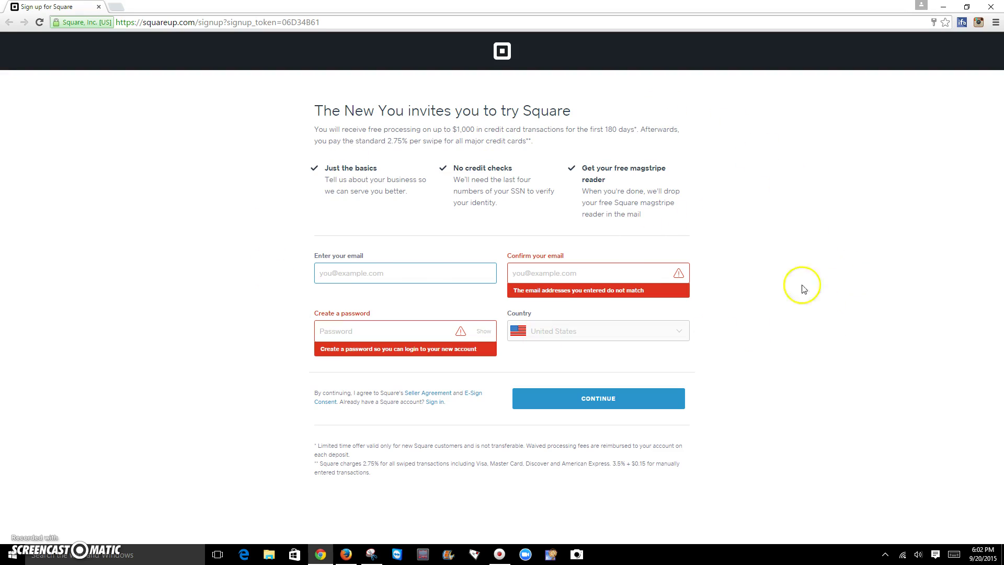
left_click(366, 273)
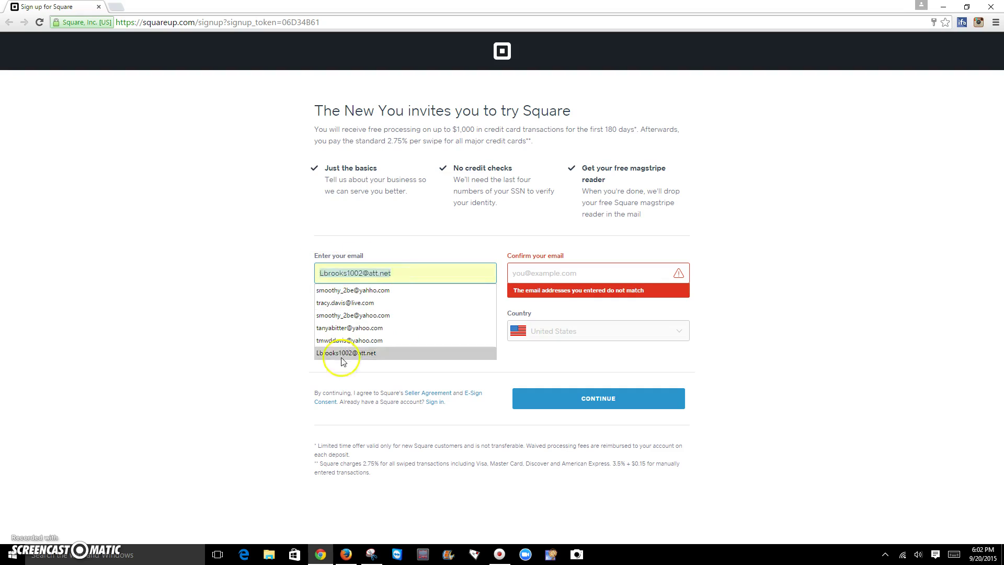
left_click(253, 286)
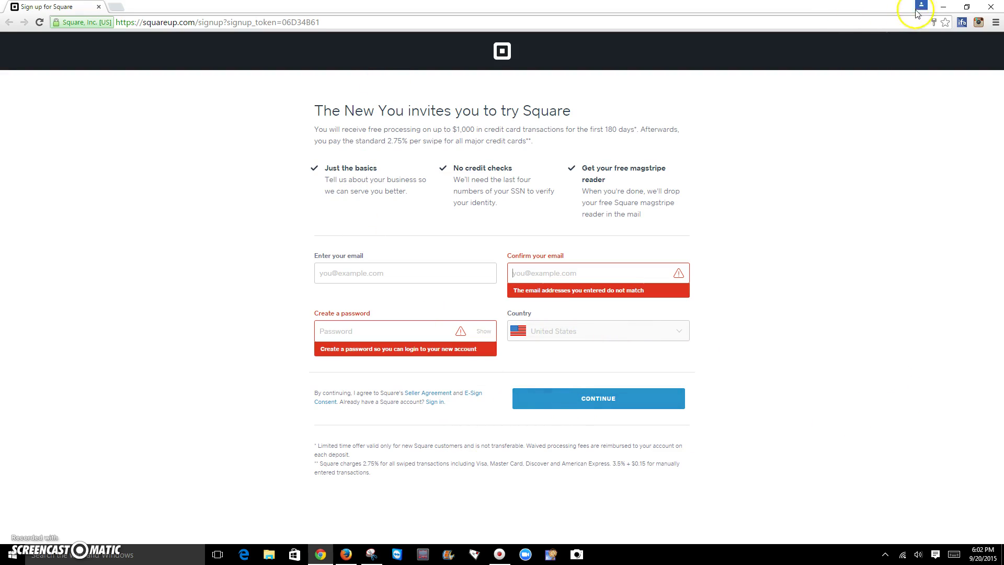
left_click(945, 7)
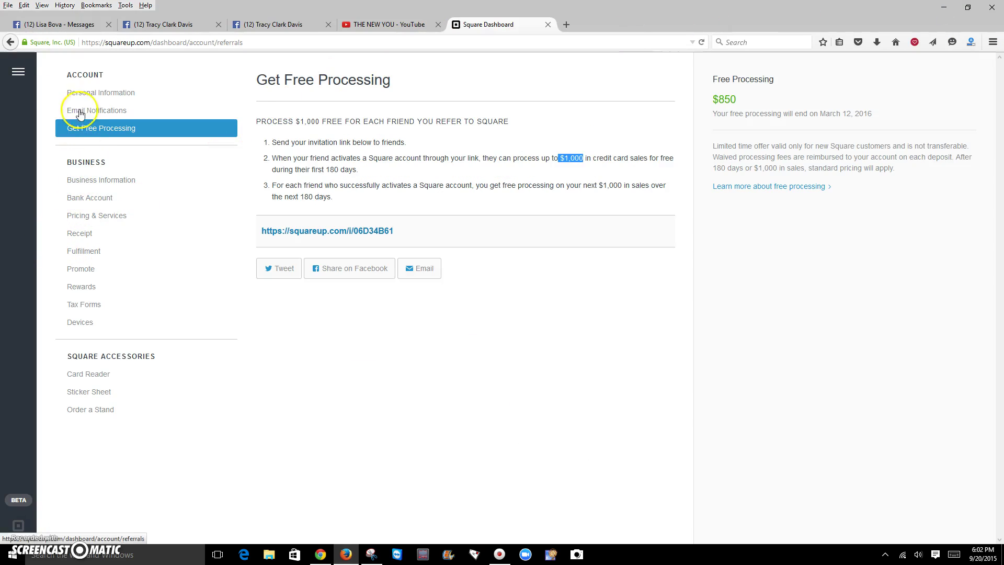
Go to the Home dashboard and scroll through its deposits, sales and customer overview.
left_click(22, 73)
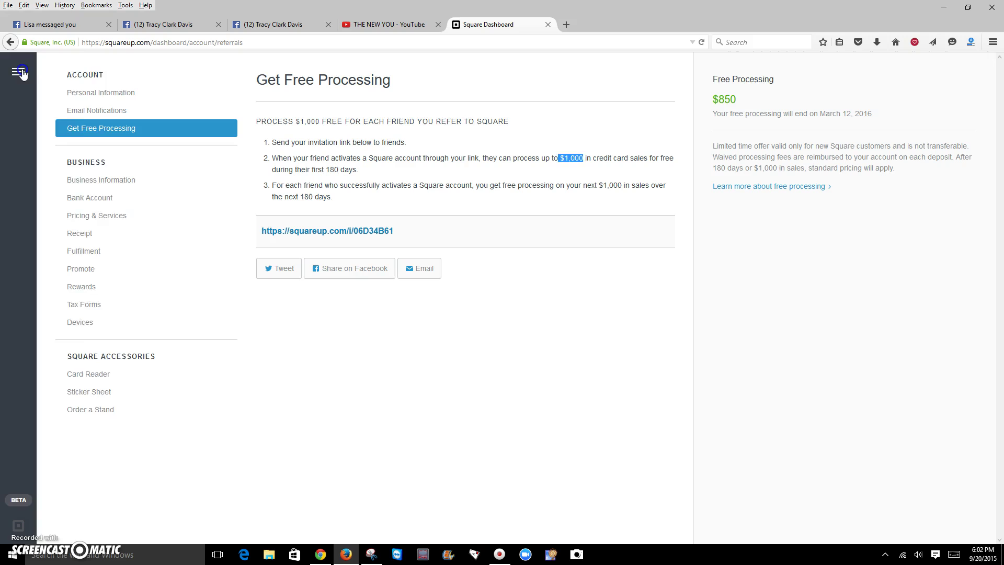
left_click(22, 108)
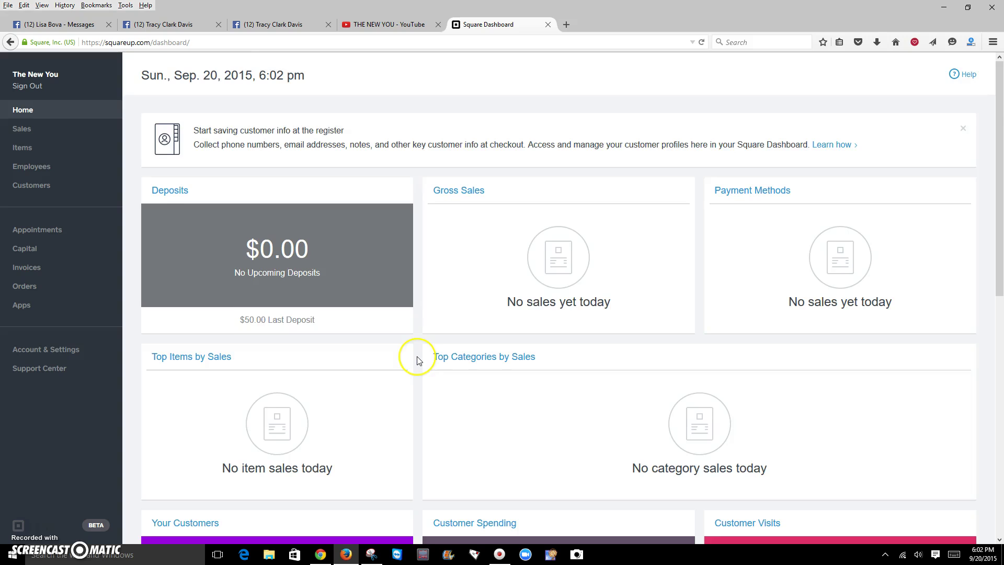
scroll(415, 355, "down", 3)
scroll(417, 360, "up", 3)
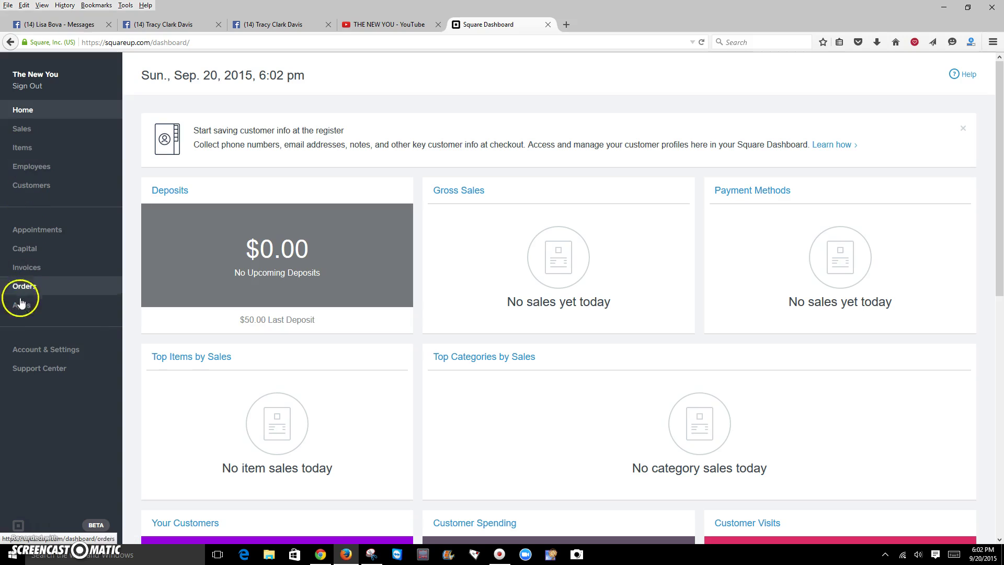
Open Account & Settings and scroll through the Personal Information page.
left_click(22, 349)
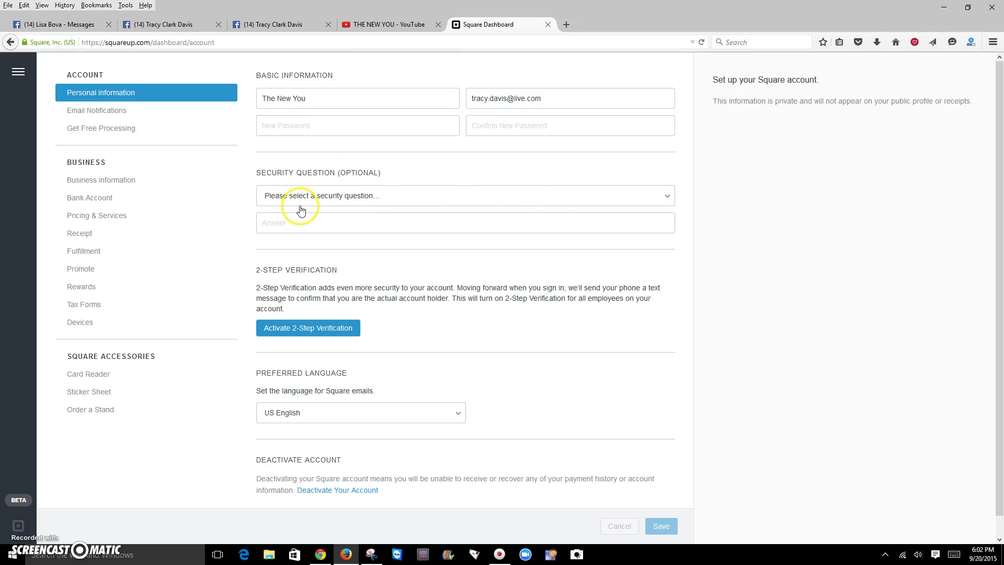
scroll(554, 301, "down", 1)
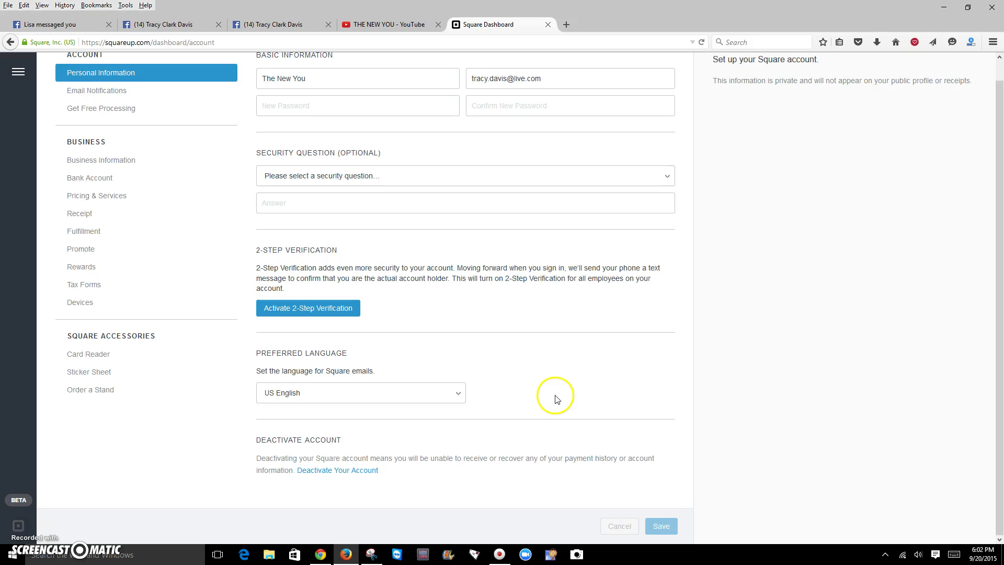
scroll(554, 397, "up", 1)
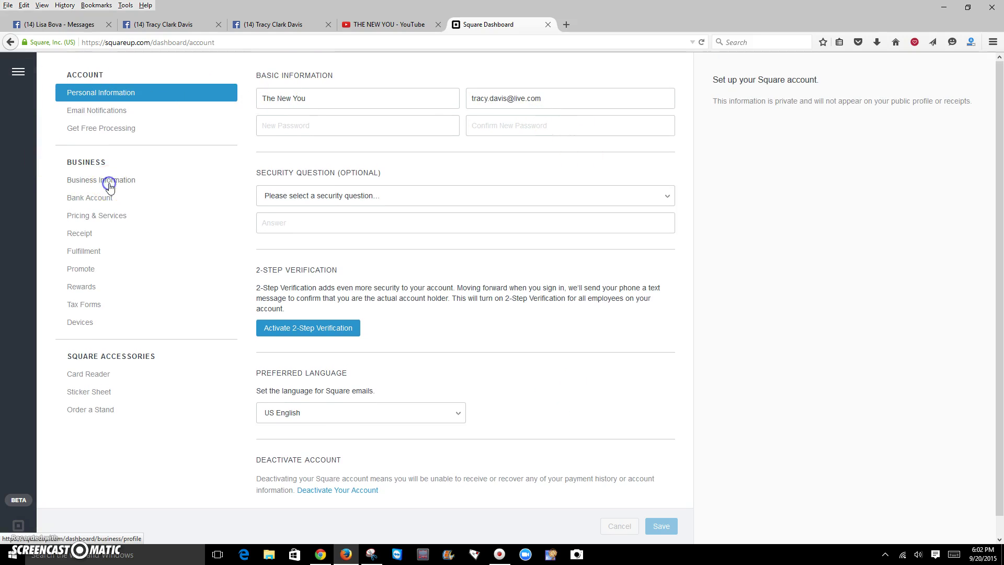
Review The New You business profile under Business Information, scrolling down and back up.
left_click(109, 183)
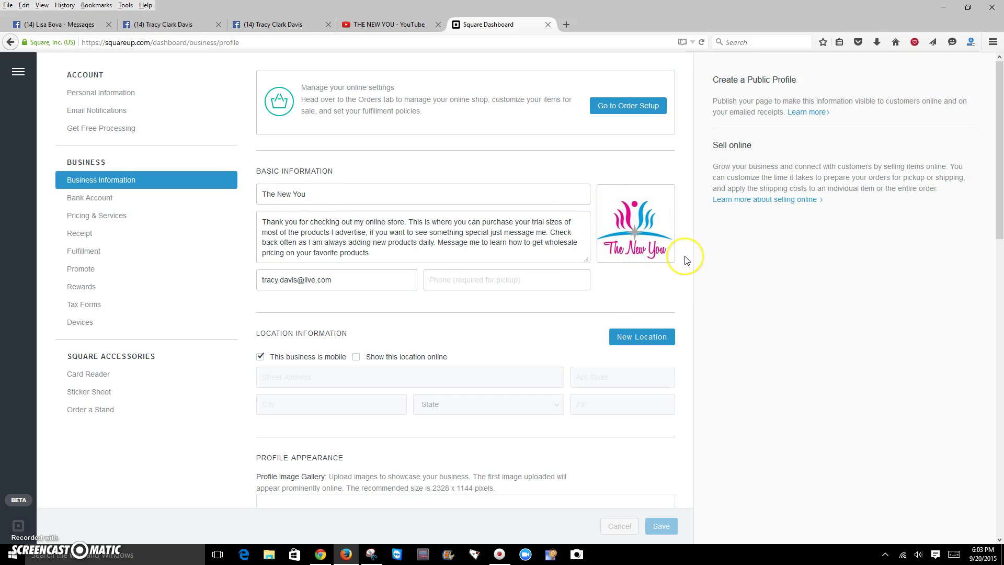
scroll(687, 260, "down", 1)
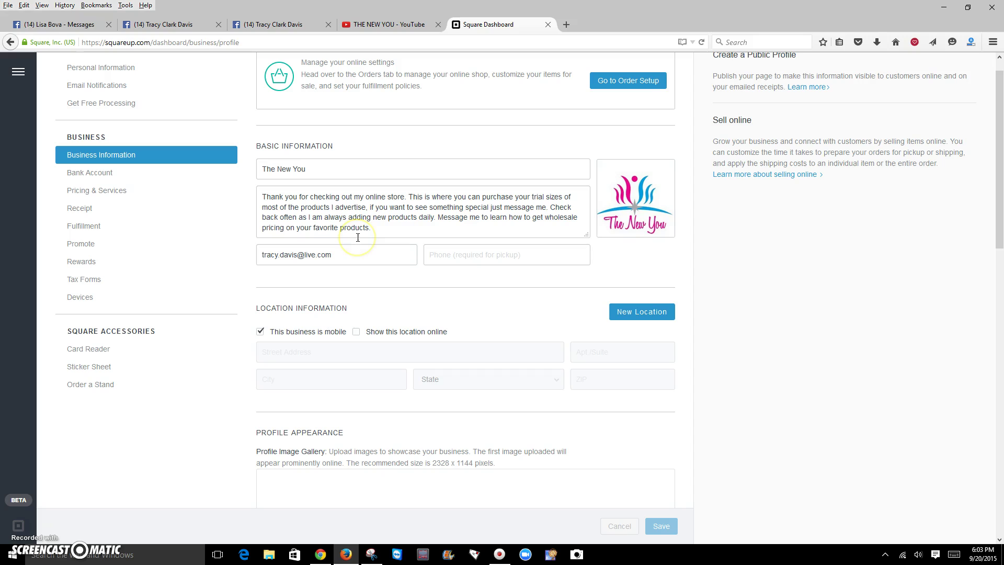
scroll(515, 329, "down", 3)
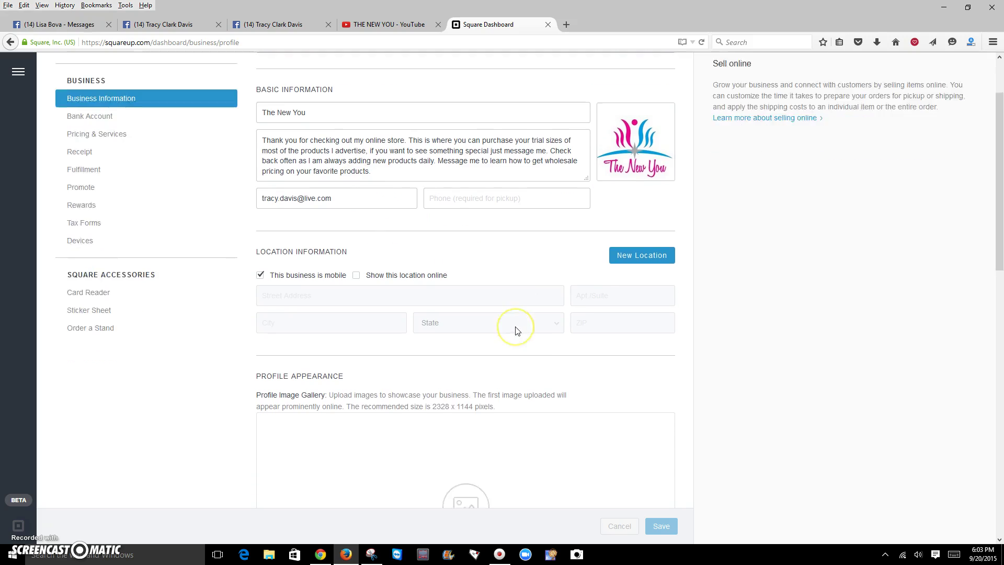
scroll(517, 332, "down", 2)
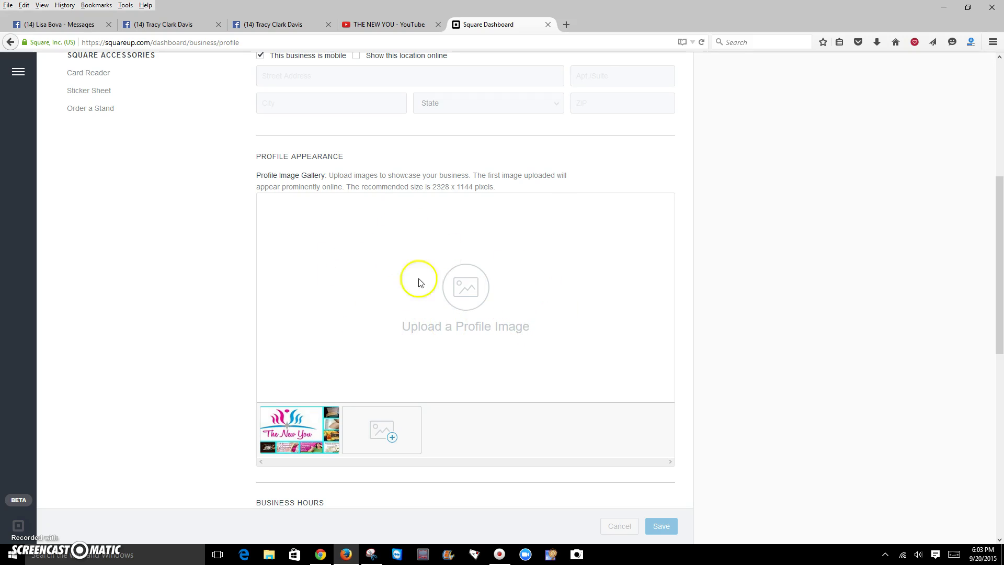
scroll(580, 311, "down", 8)
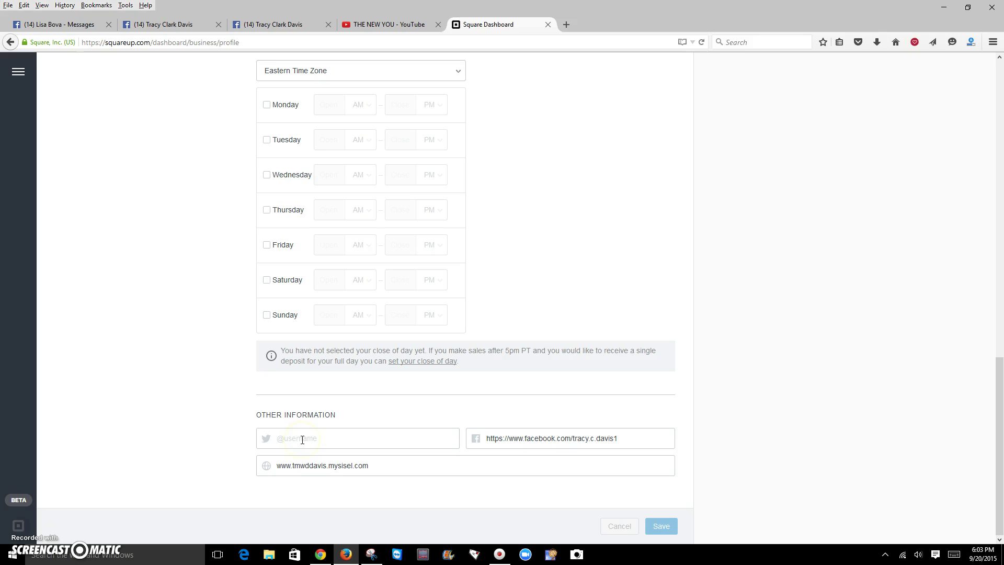
left_click(536, 452)
scroll(596, 321, "up", 4)
scroll(596, 320, "up", 10)
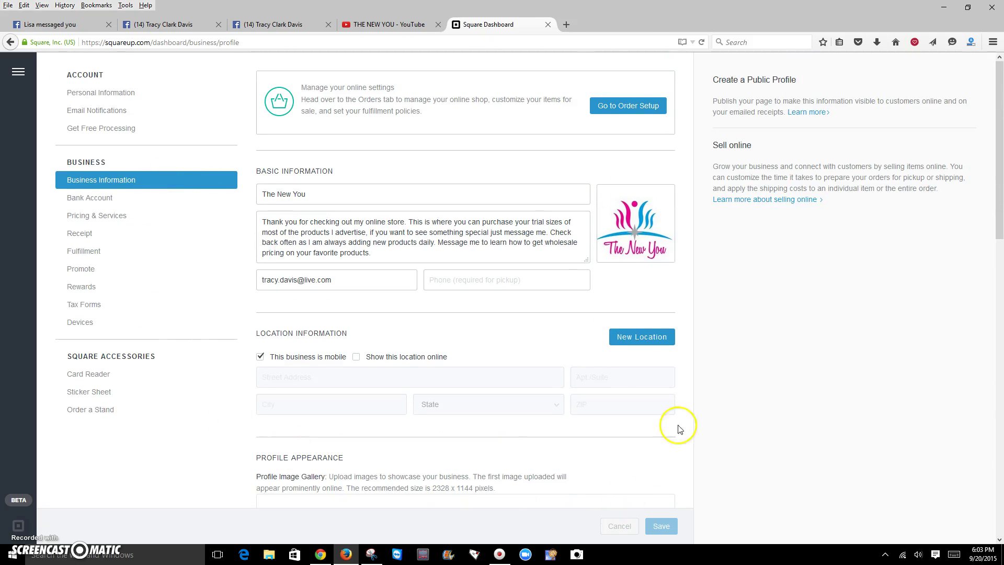
Browse the Online Products list in Order Setup and start a new item.
left_click(631, 104)
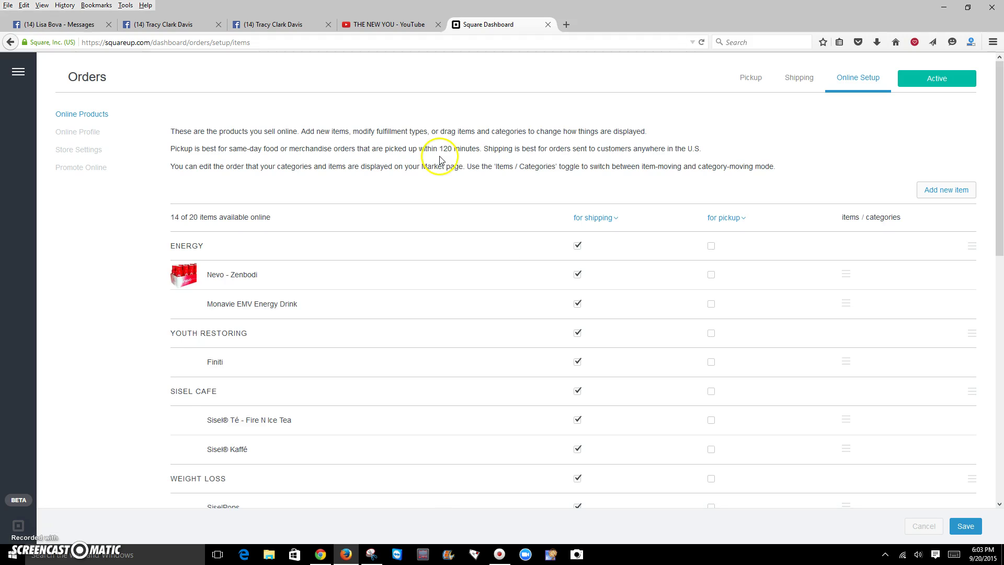
scroll(440, 157, "down", 3)
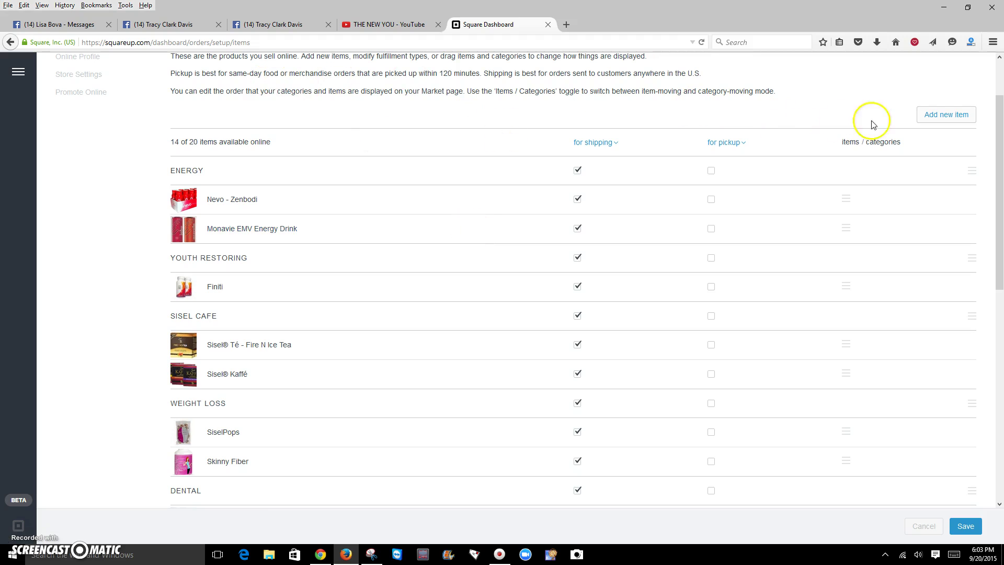
scroll(555, 296, "down", 10)
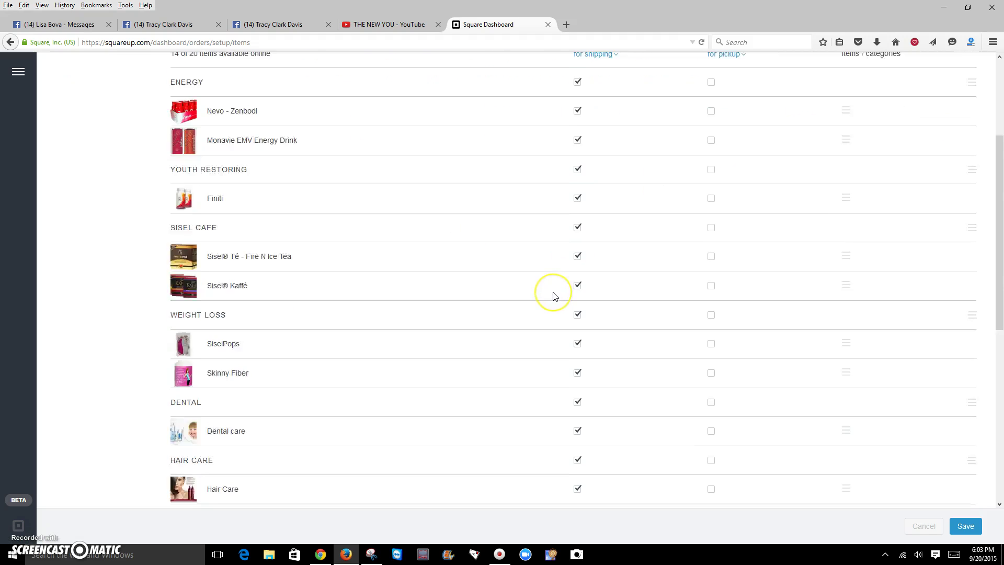
scroll(554, 296, "down", 6)
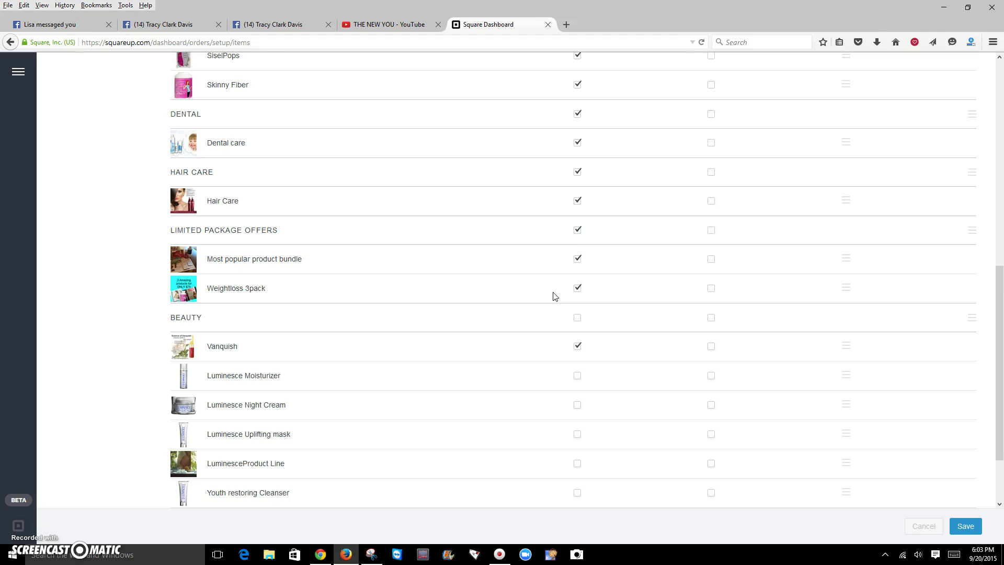
scroll(555, 296, "up", 16)
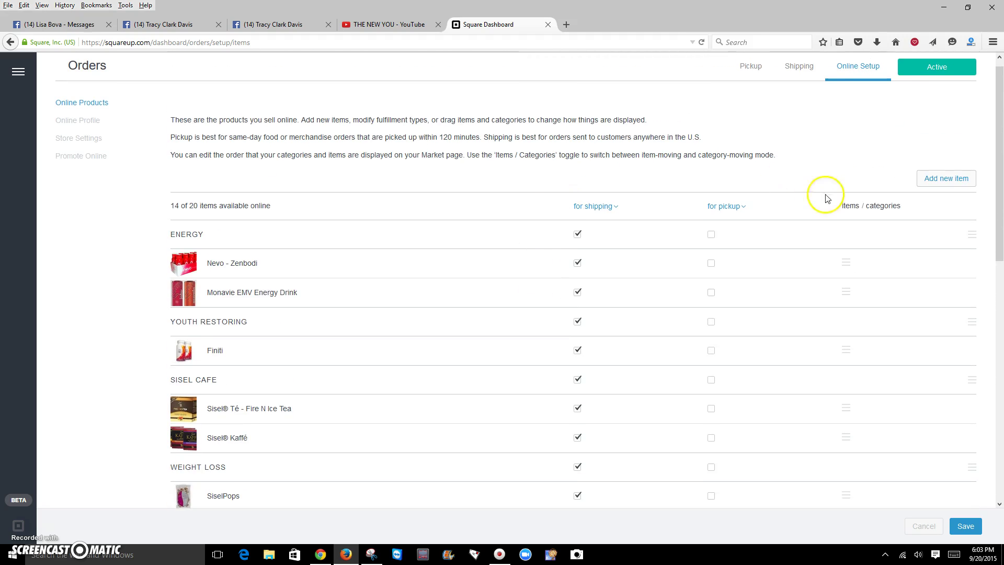
left_click(924, 180)
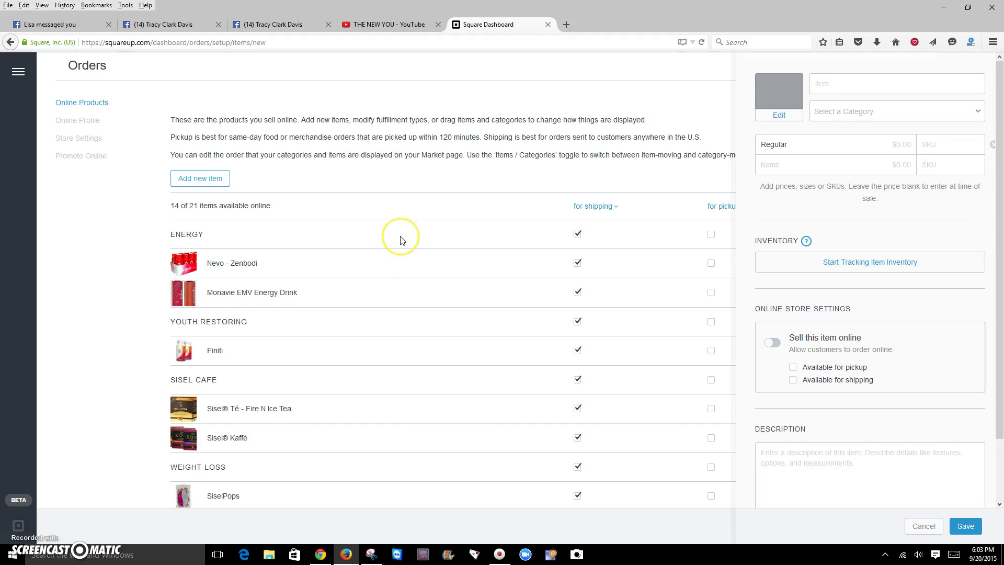
Start an image upload for the item and open the 'lips and hips' folder.
left_click(779, 113)
left_click(863, 230)
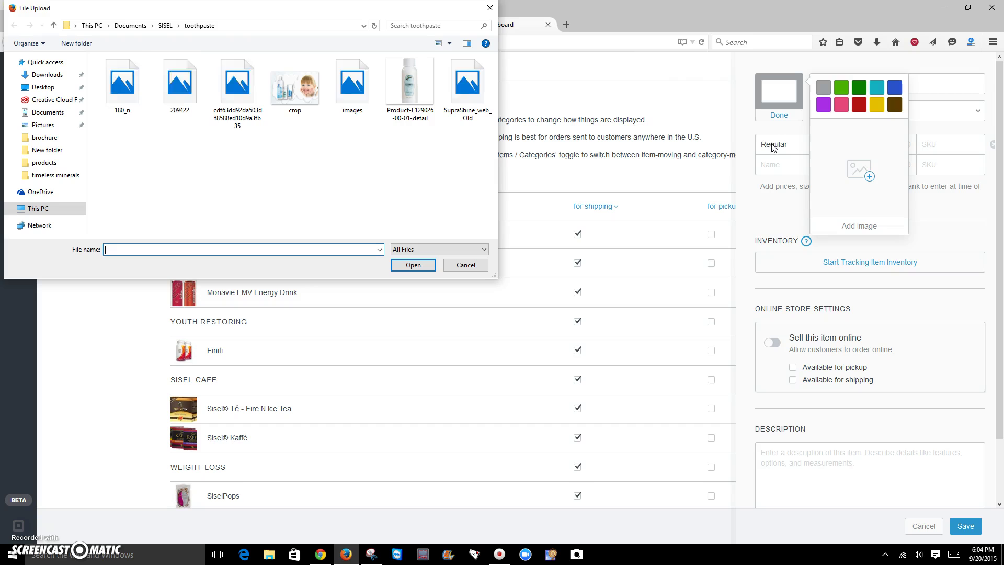
left_click(167, 25)
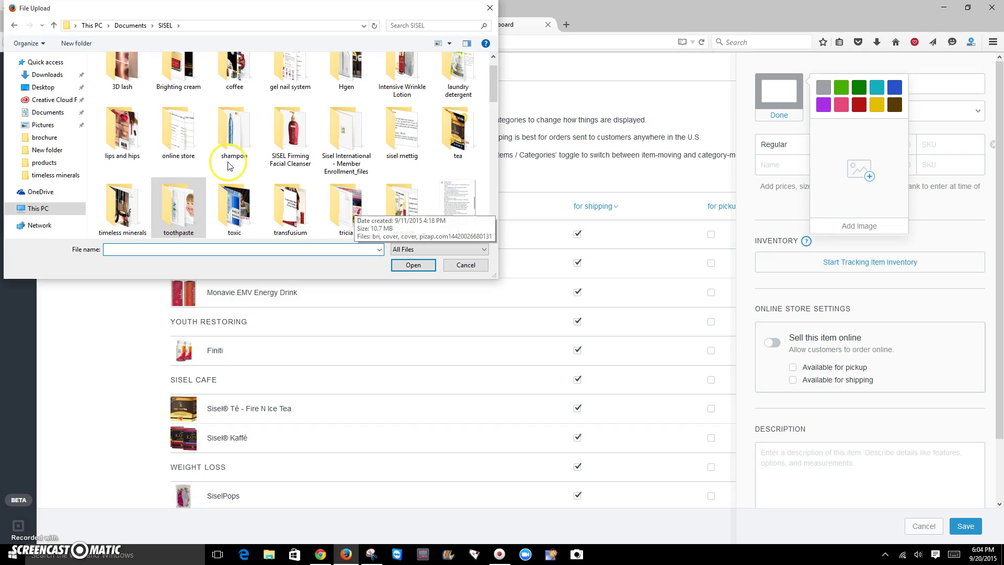
left_click(124, 144)
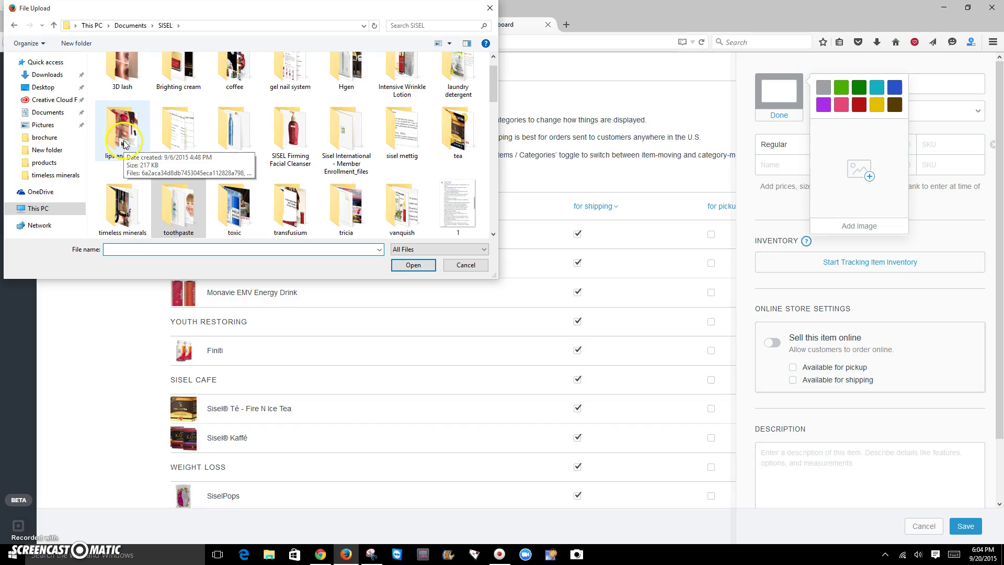
double_click(123, 144)
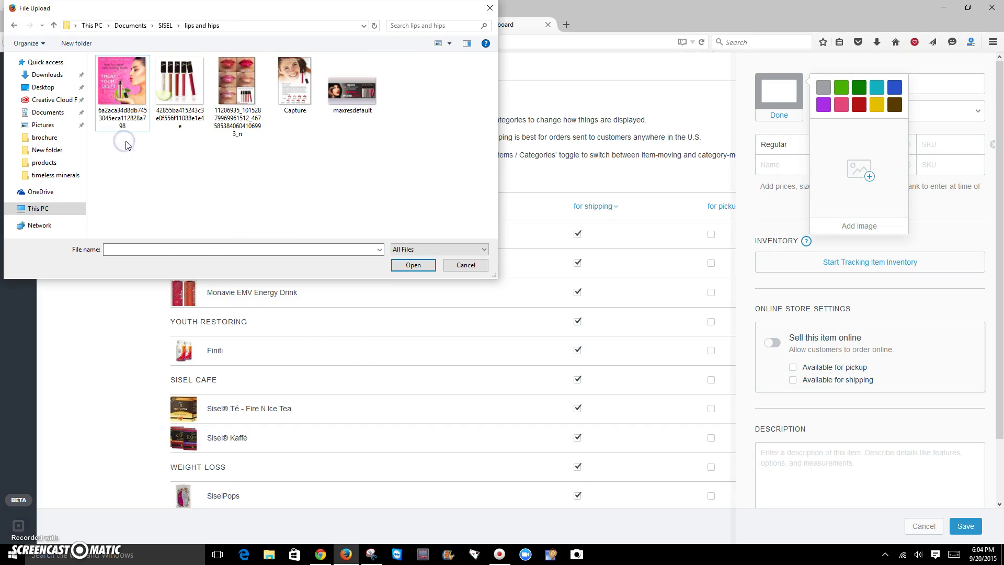
Upload the lip gloss tubes with green apple picture as the item image.
scroll(359, 365, "down", 5)
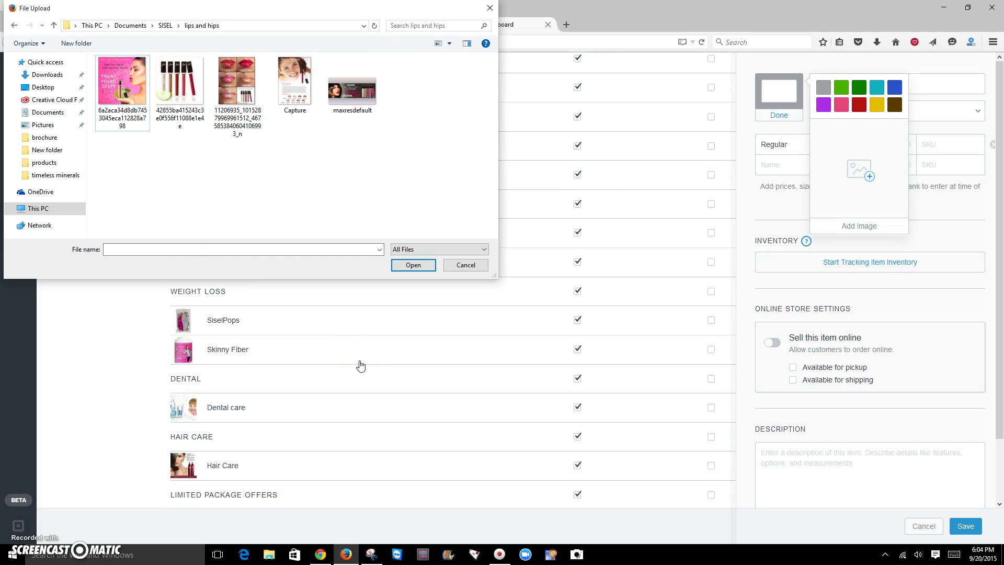
scroll(360, 365, "down", 15)
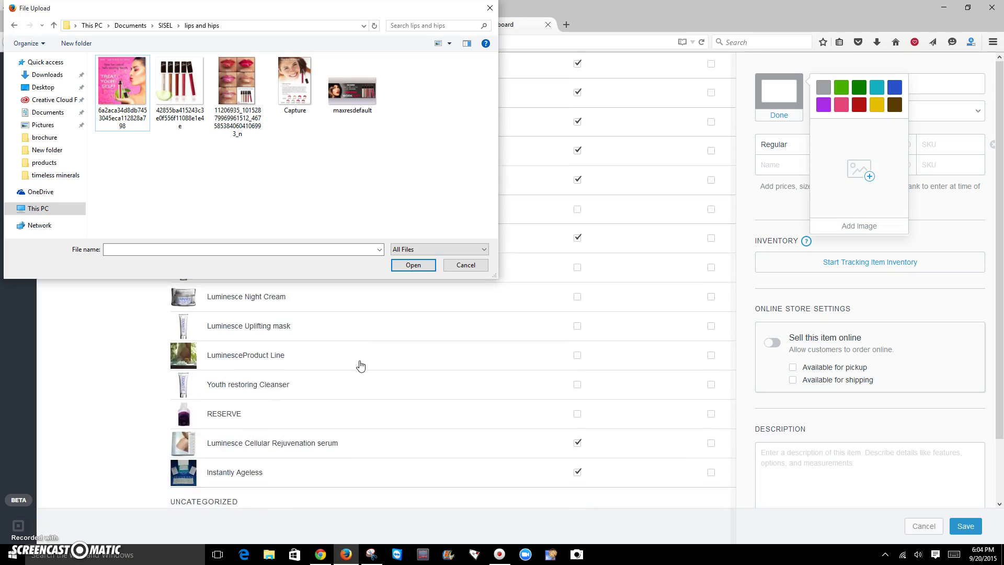
scroll(360, 365, "up", 4)
left_click(120, 107)
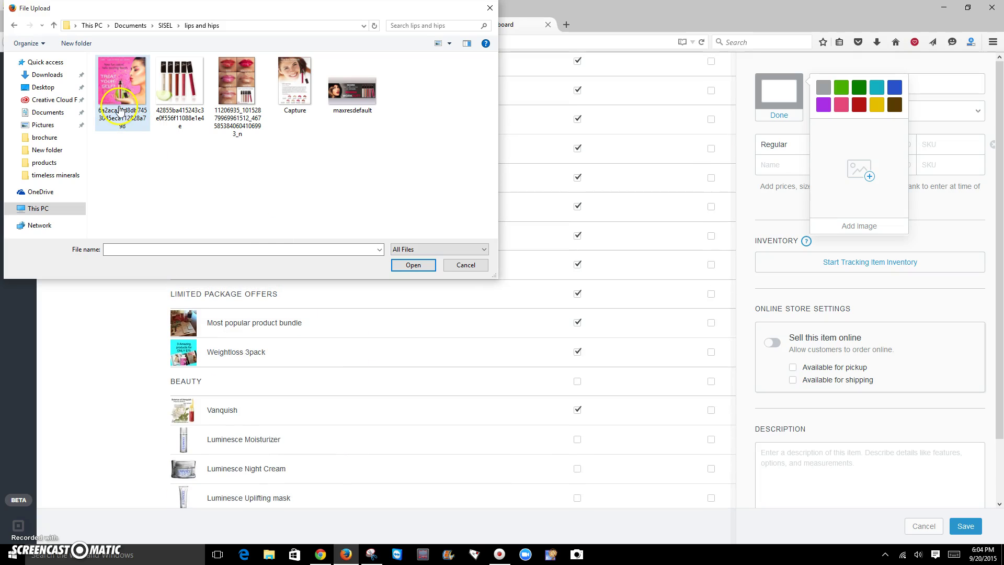
left_click(184, 103)
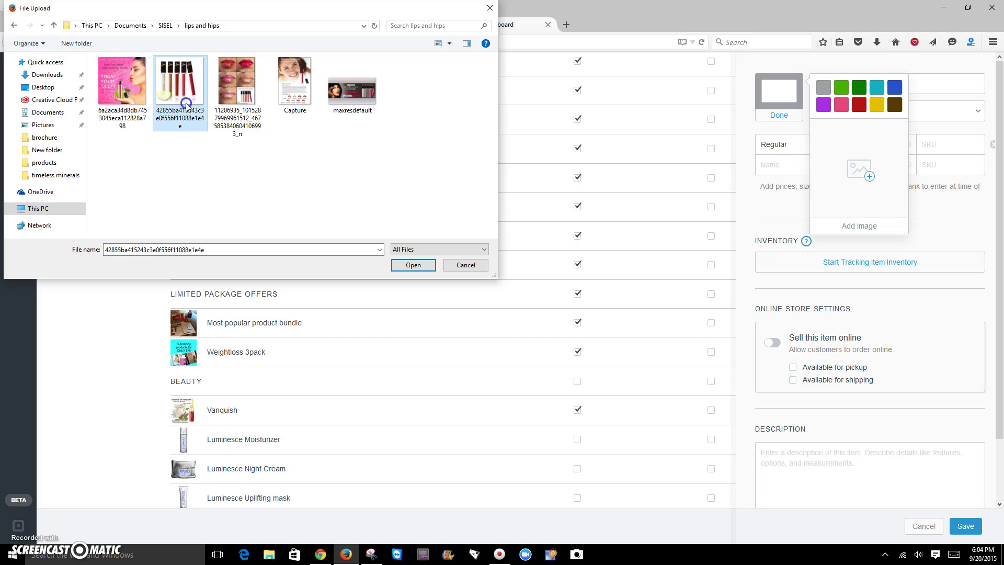
left_click(399, 265)
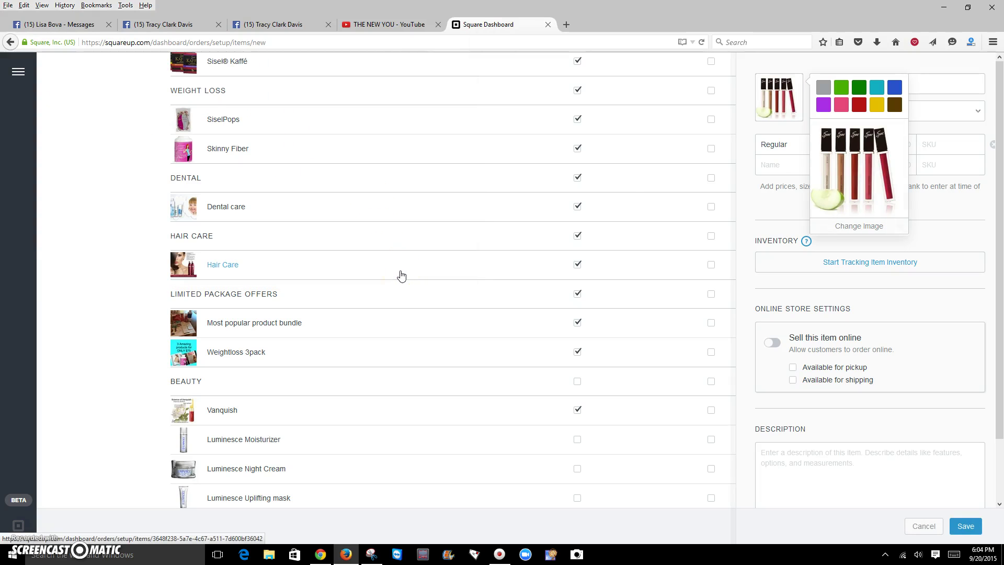
left_click(948, 218)
left_click(841, 84)
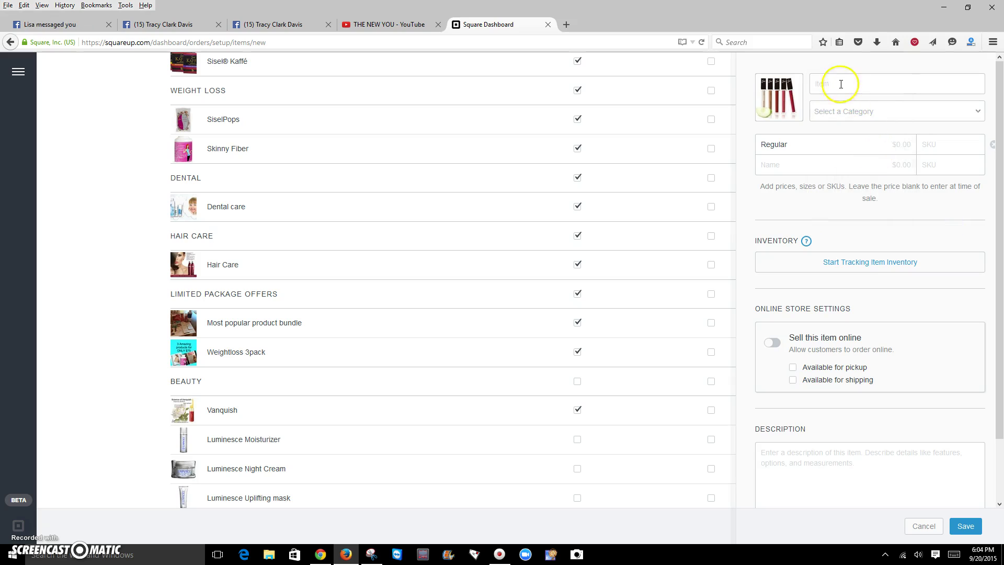
left_click(841, 84)
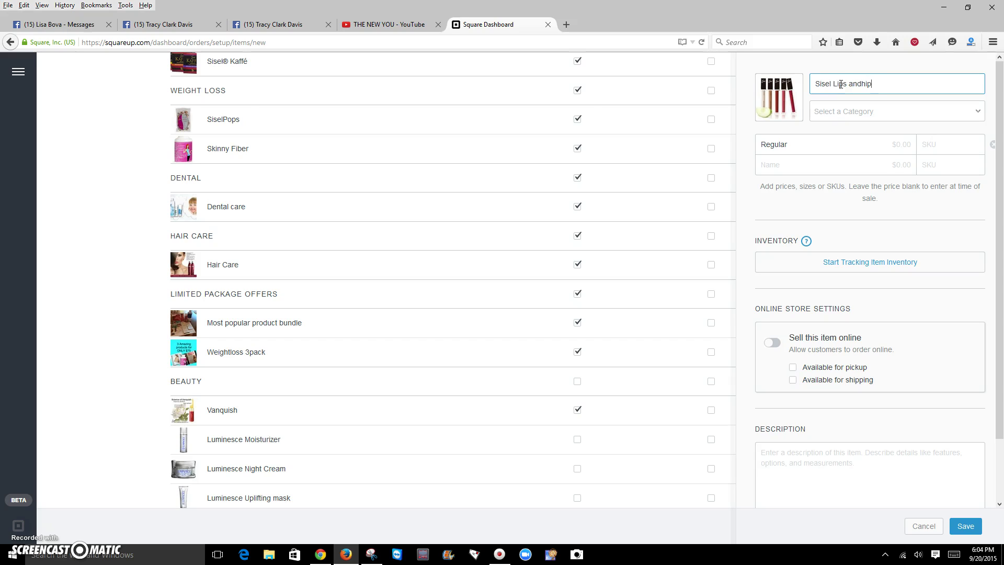
Name the item 'Sisel Lips n hips' and select the Regular variation text in a new tab.
left_click(863, 83)
left_click_drag(789, 145, 767, 151)
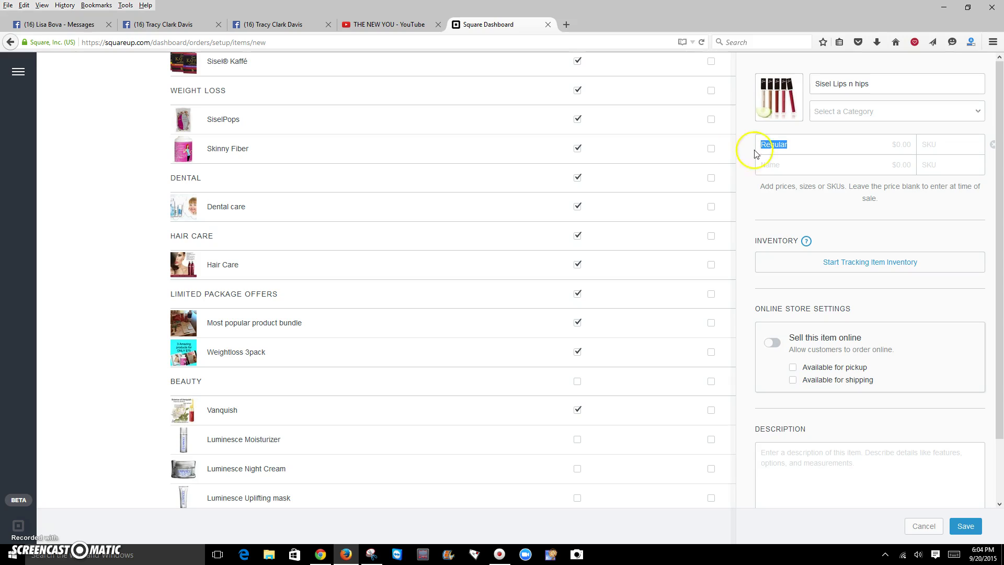
left_click(566, 25)
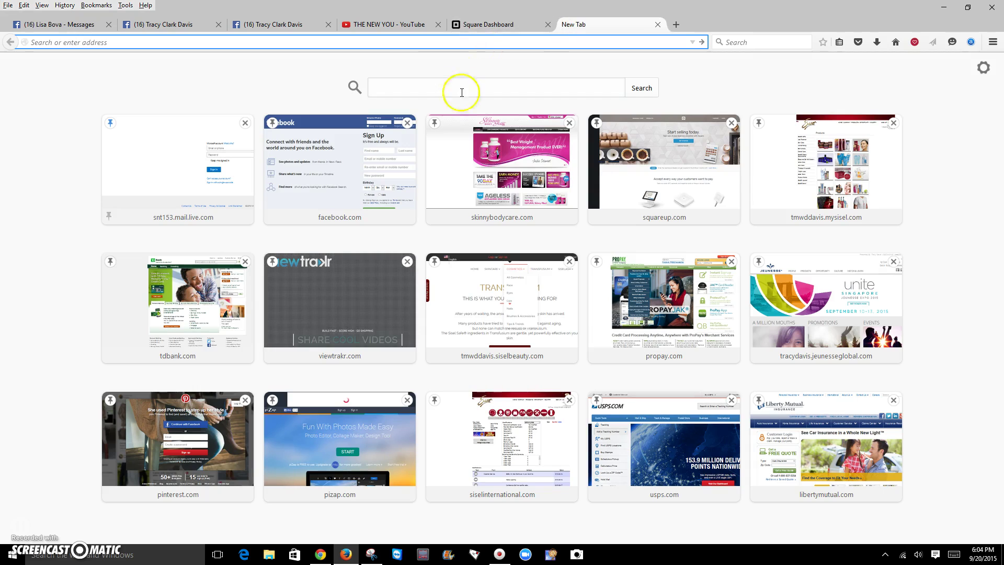
Open the Green Apple lip gloss page under Timeless Minerals on mysisel.com.
left_click(761, 215)
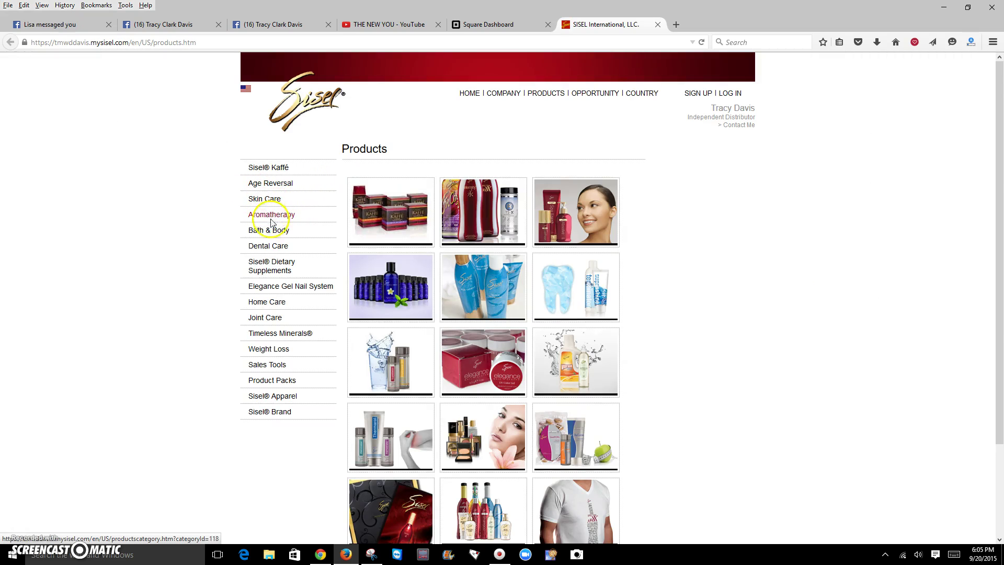
left_click(286, 335)
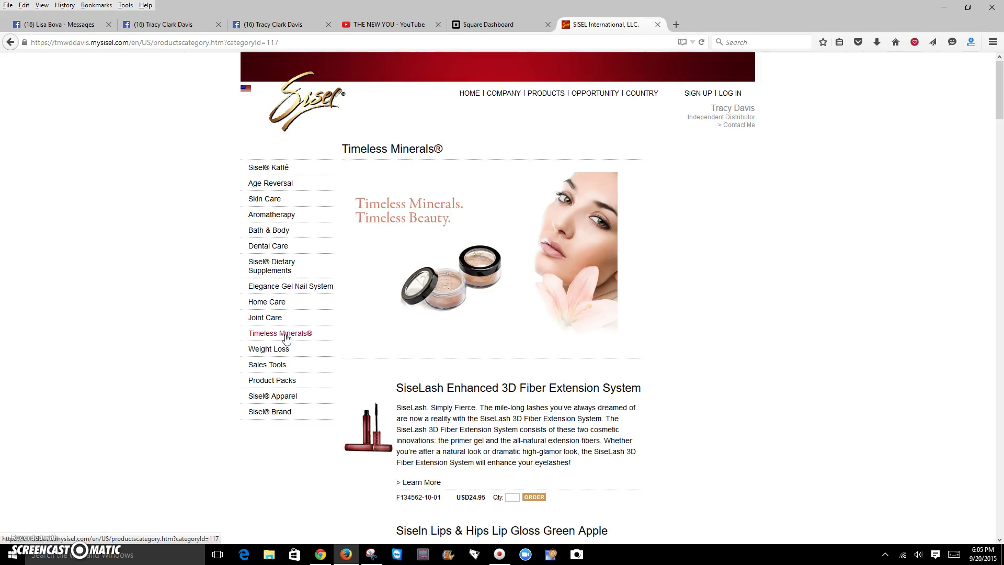
scroll(314, 336, "down", 5)
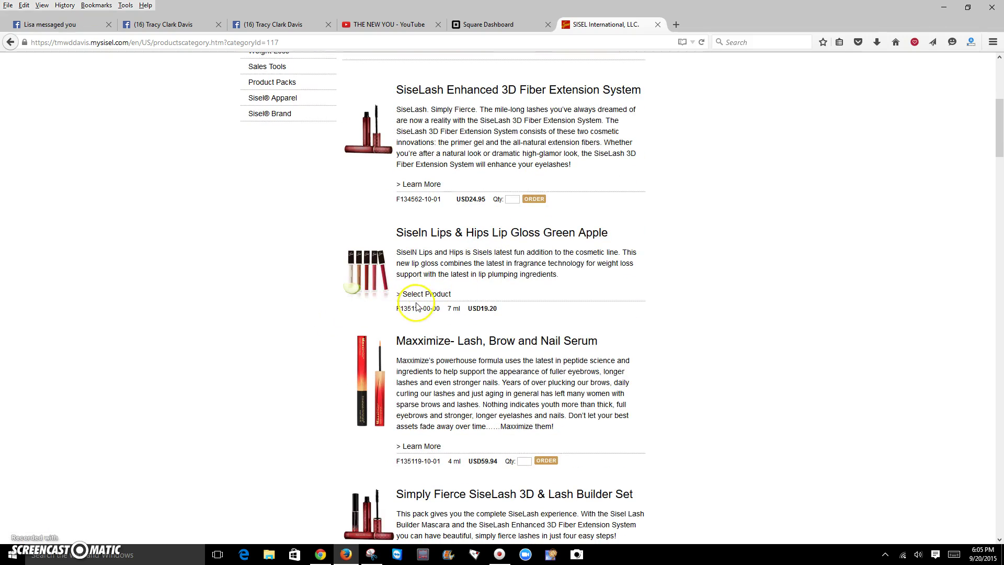
left_click(418, 293)
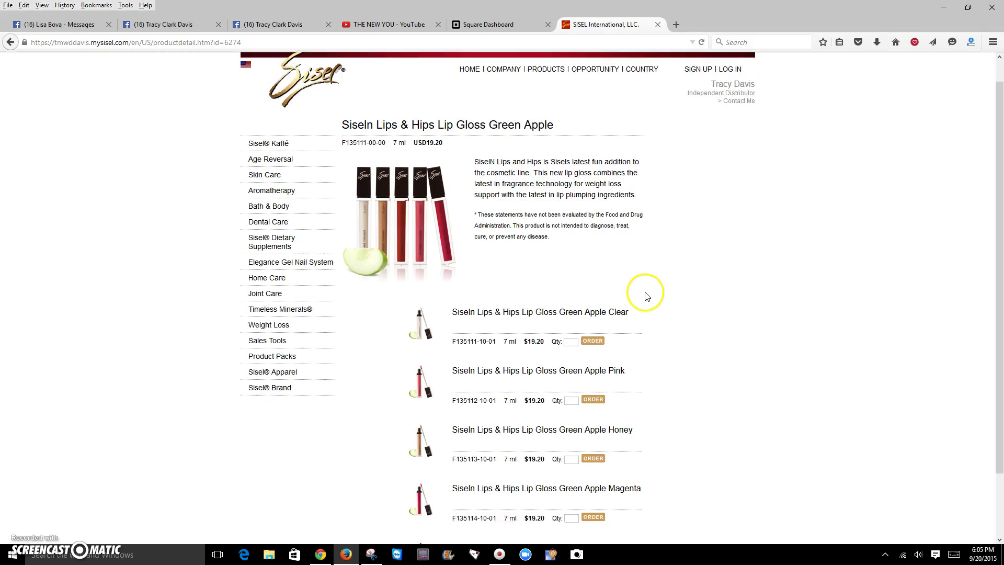
scroll(647, 297, "down", 2)
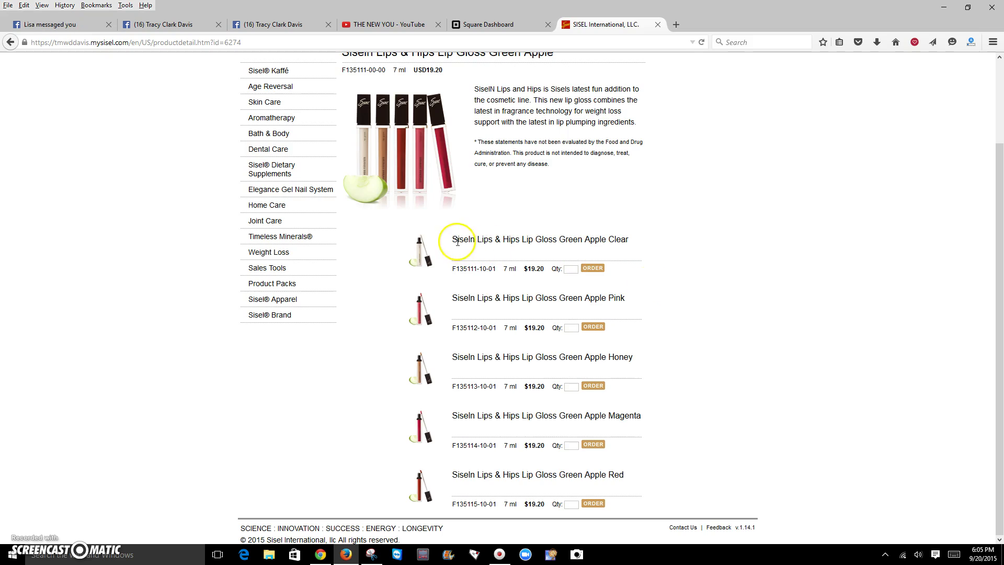
Copy the Clear shade's full product name from the Green Apple page.
left_click_drag(452, 239, 629, 241)
right_click(616, 240)
left_click(653, 260)
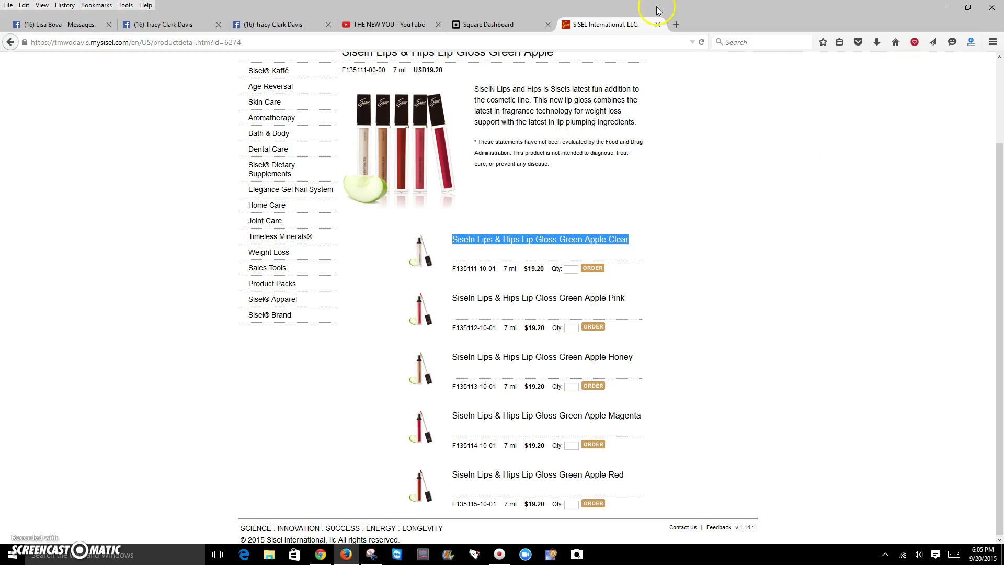
left_click(69, 29)
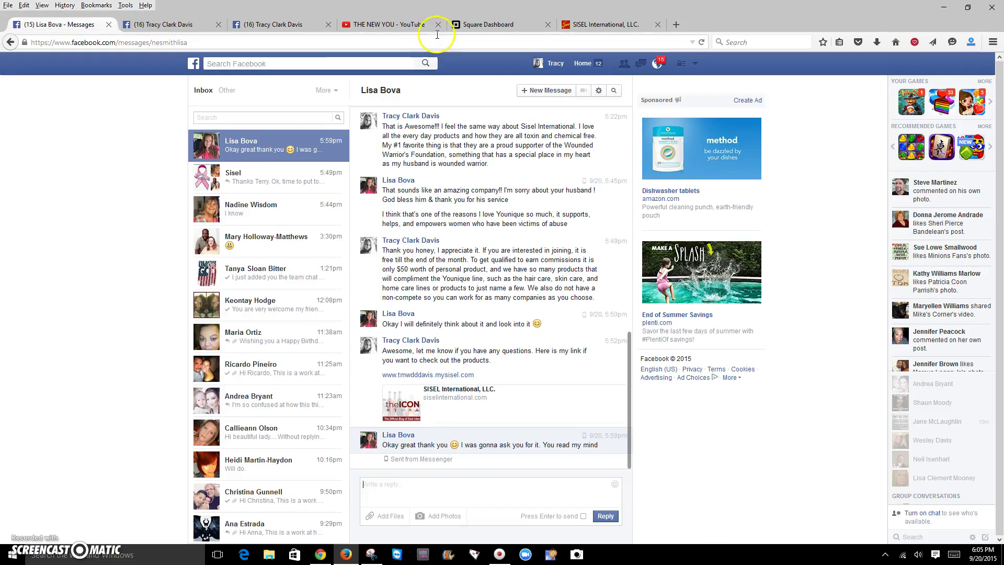
left_click(392, 24)
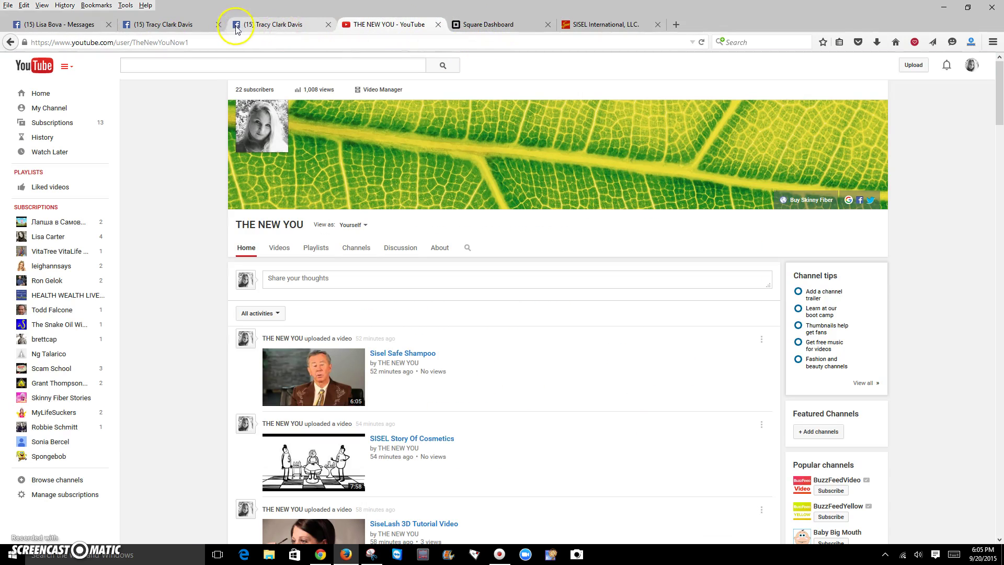
Paste the copied Green Apple Clear name as the item's variation name.
left_click(512, 25)
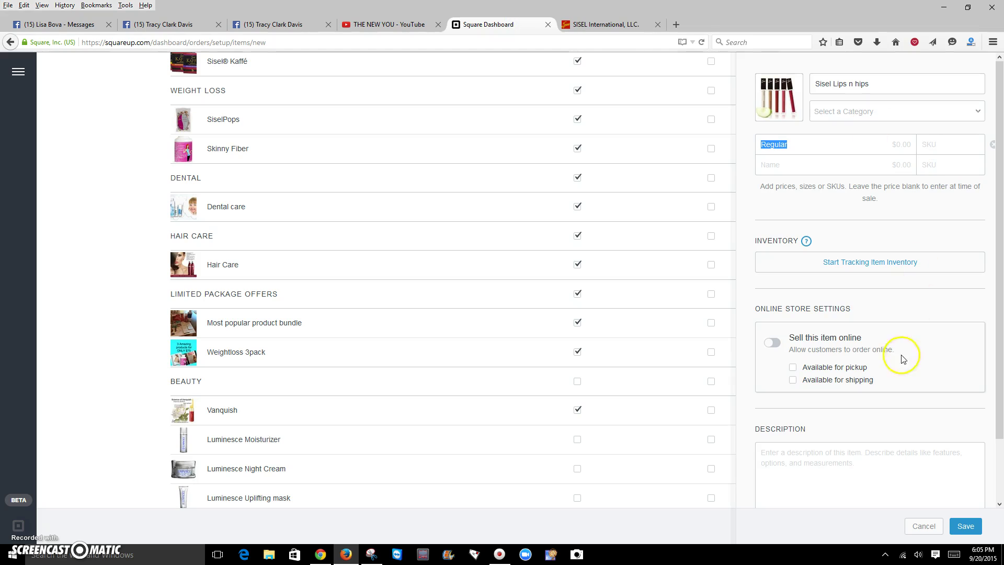
left_click(790, 149)
right_click(784, 146)
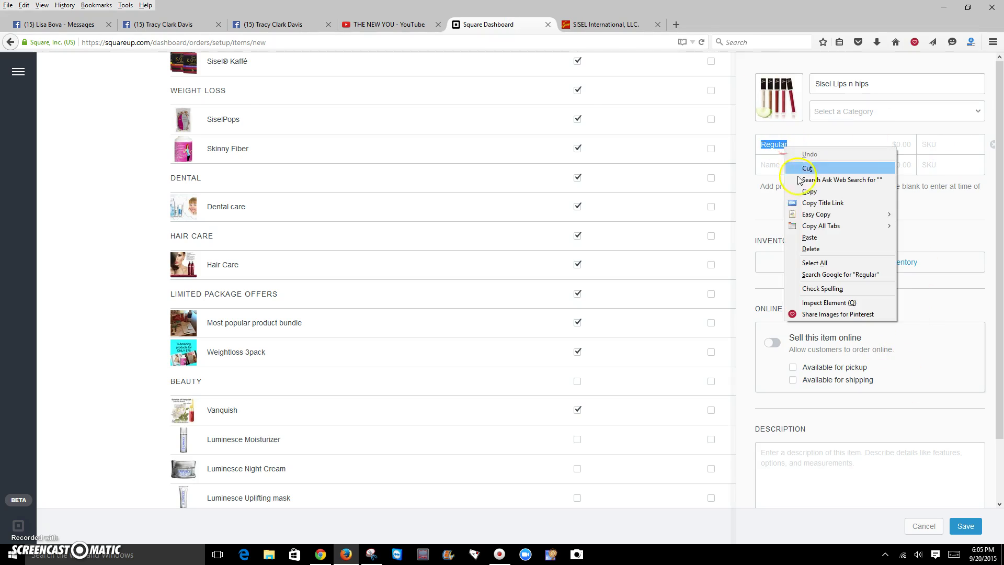
left_click(854, 239)
Price the variation at $20.00 and sell the item online with shipping available.
left_click(896, 150)
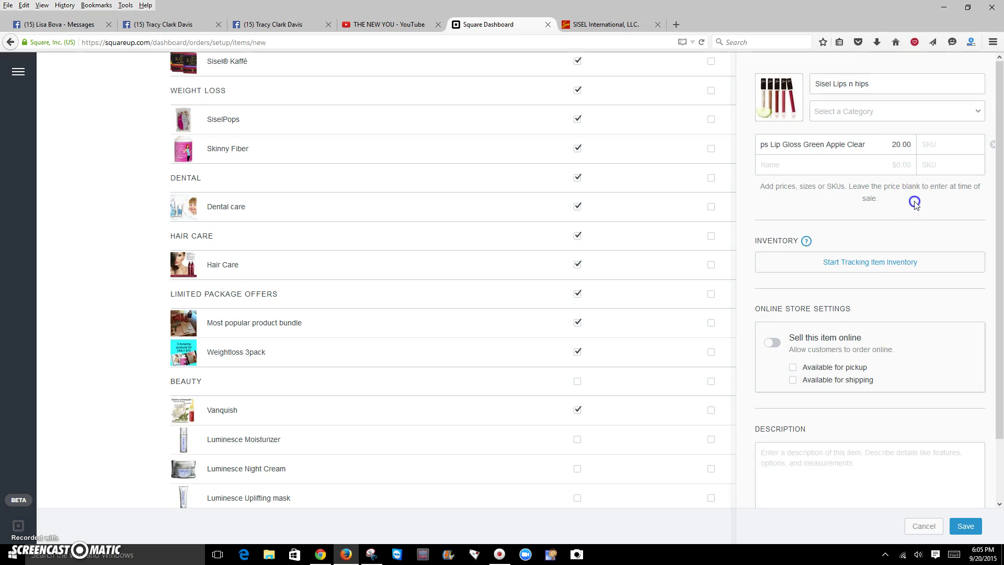
scroll(868, 235, "down", 2)
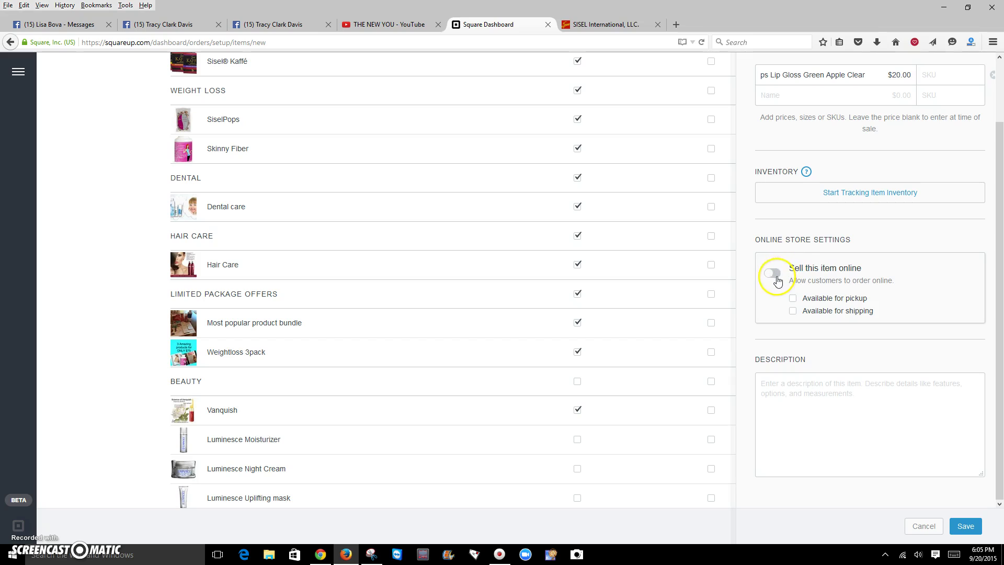
left_click(795, 303)
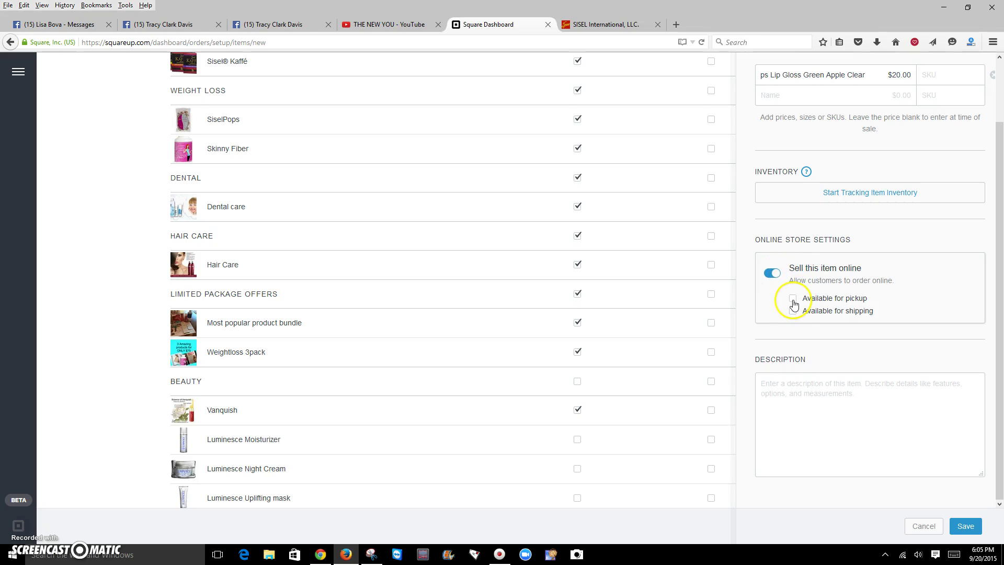
left_click(794, 311)
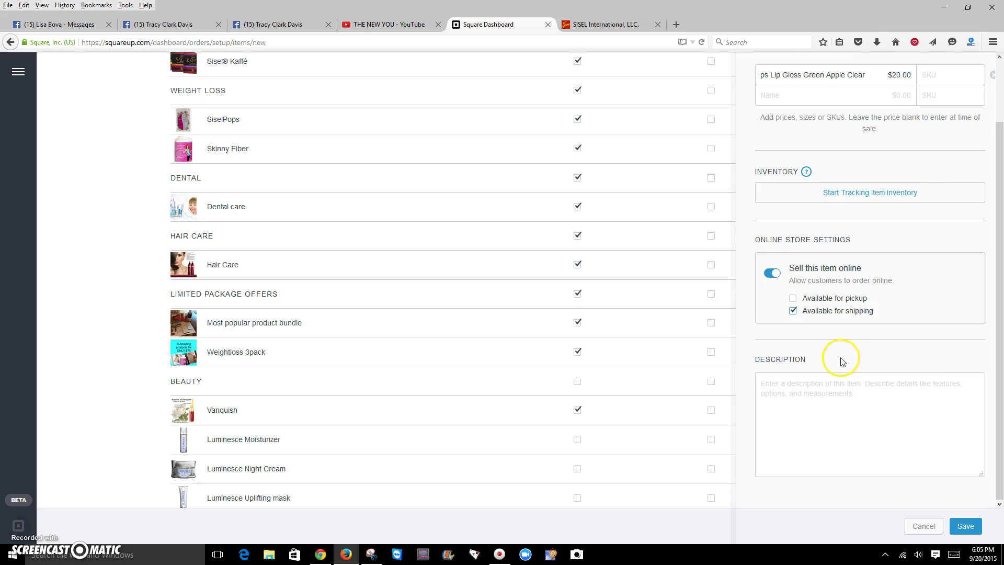
left_click(805, 382)
Copy the title 'Siseln Lips & Hips Lip Gloss Green Apple' from the Sisel page into the item Description.
left_click(634, 26)
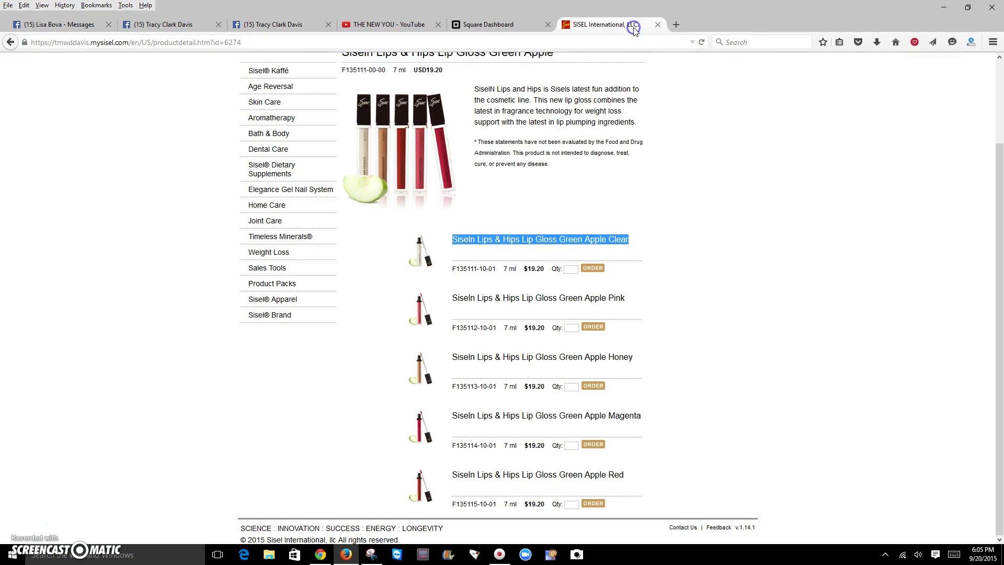
left_click(477, 90)
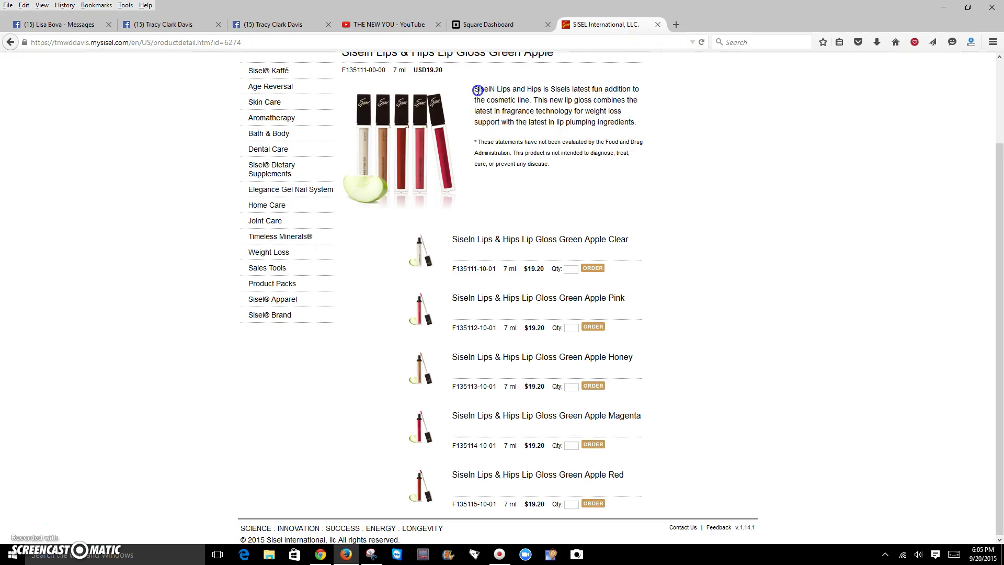
left_click_drag(477, 90, 502, 96)
left_click(648, 159)
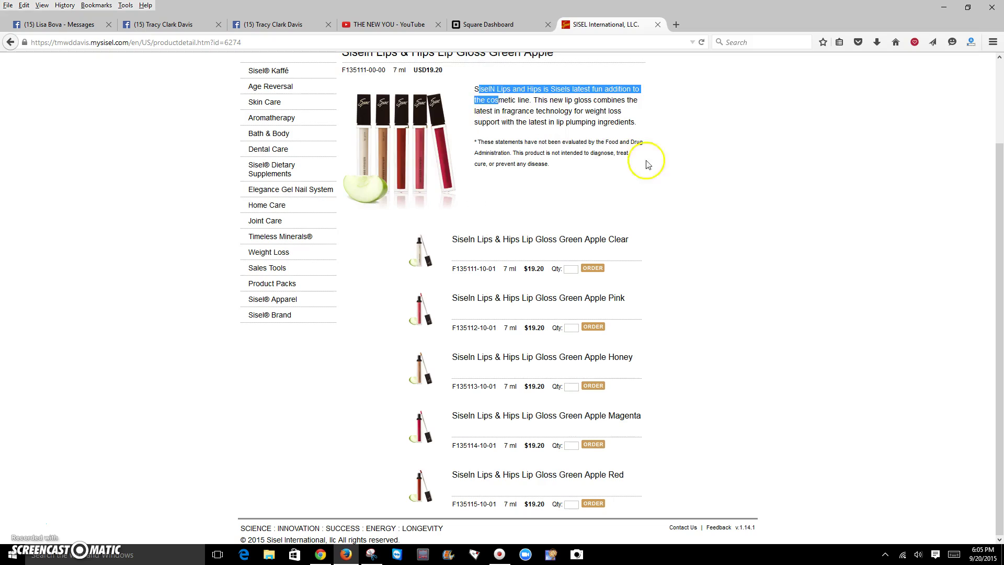
scroll(664, 158, "up", 3)
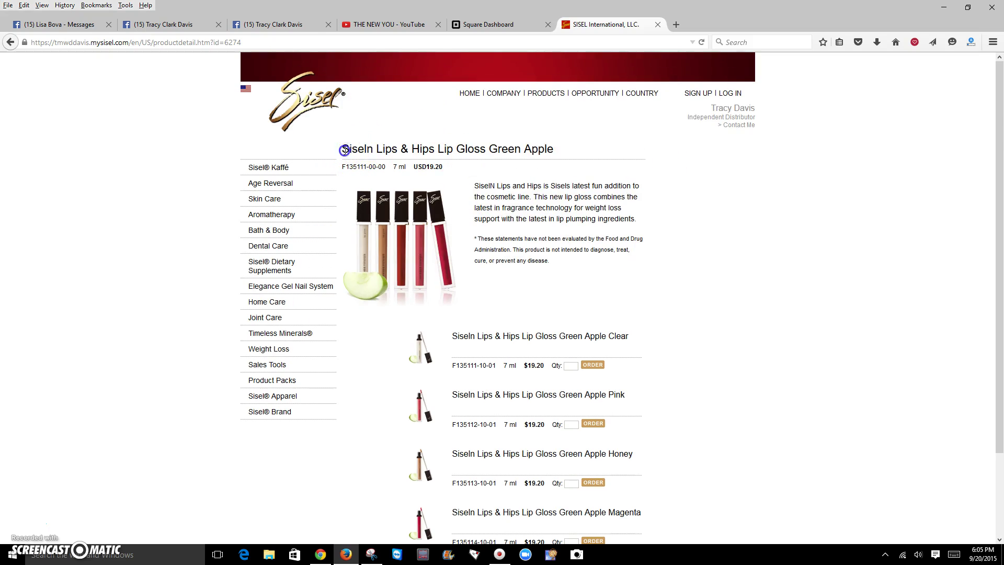
left_click_drag(343, 151, 553, 149)
right_click(553, 148)
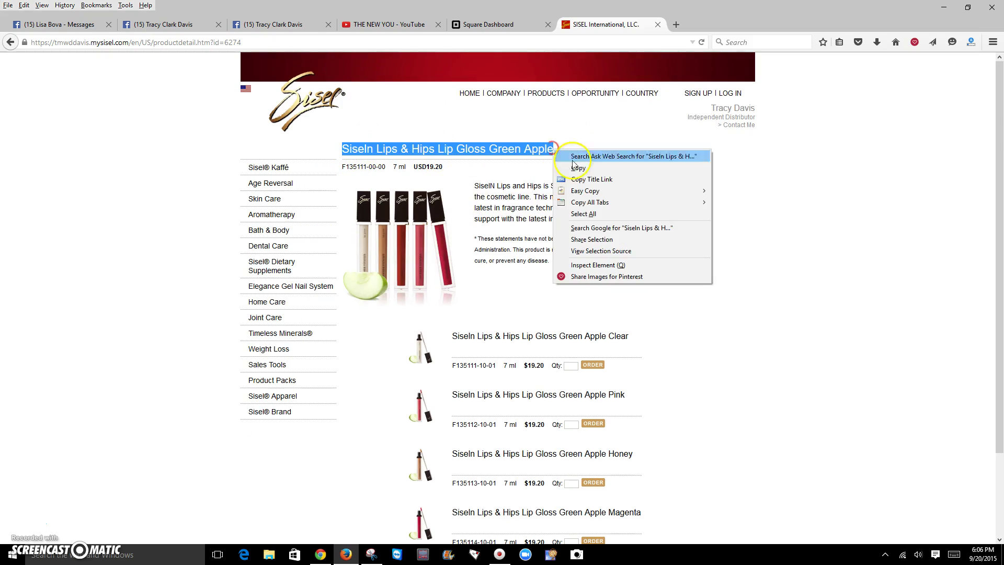
left_click(586, 168)
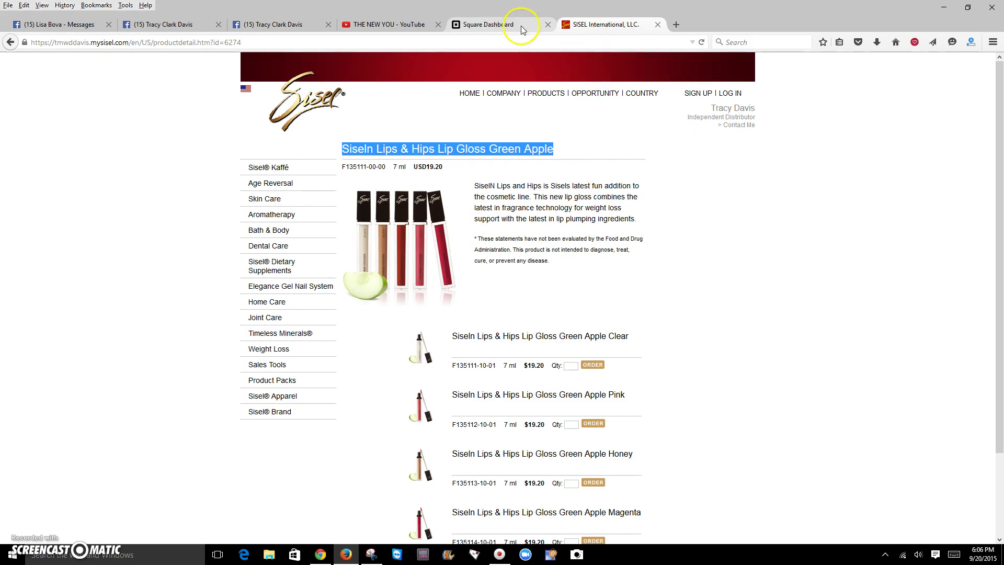
left_click(495, 25)
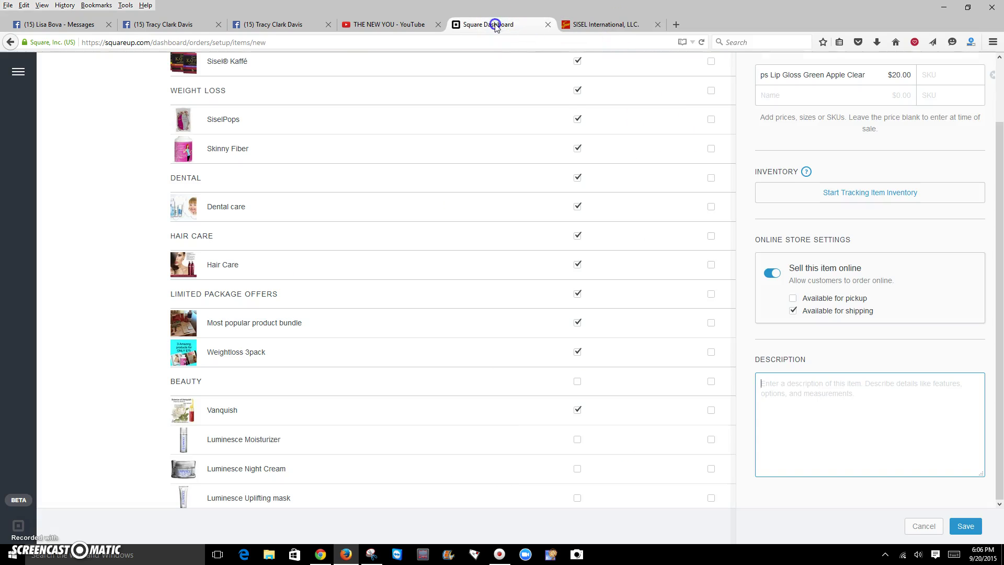
right_click(802, 387)
left_click(845, 463)
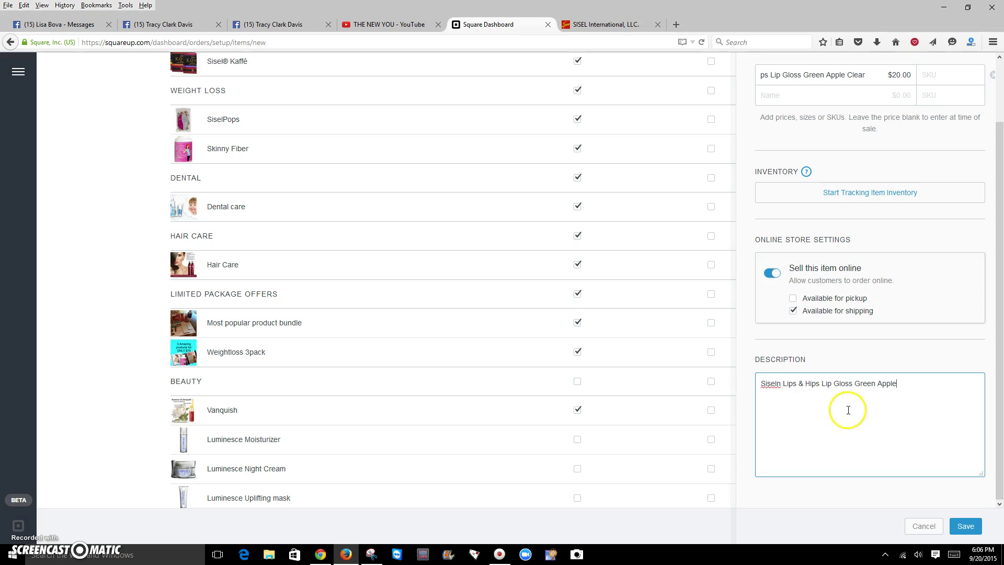
left_click(801, 89)
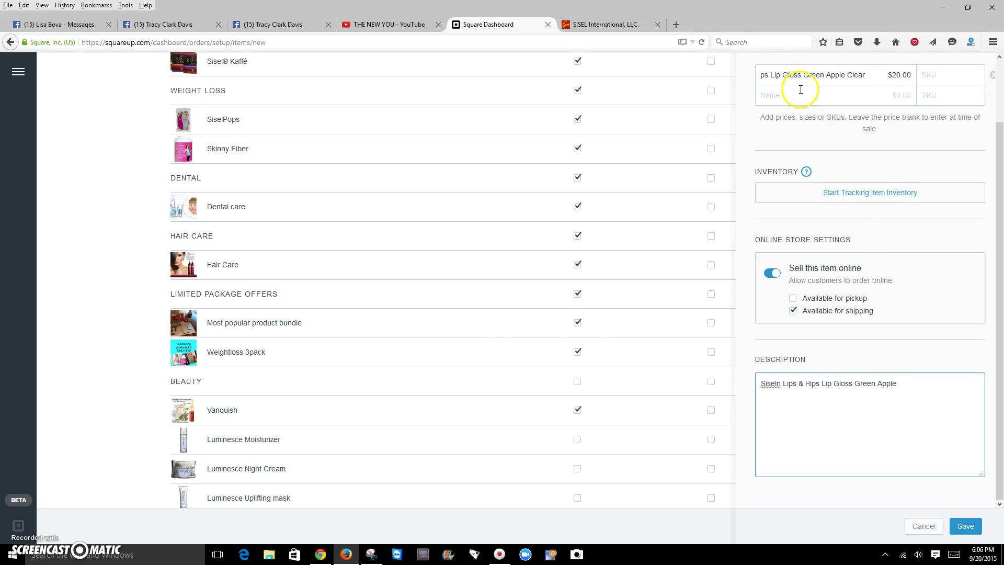
Add the Sisel product description paragraph below the title and save the item.
left_click(620, 18)
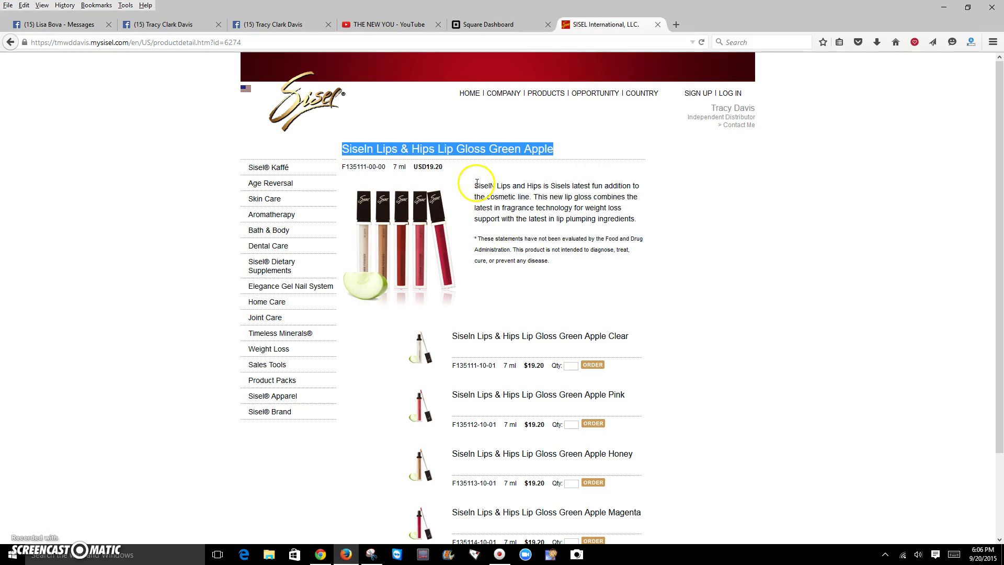
left_click_drag(476, 183, 628, 219)
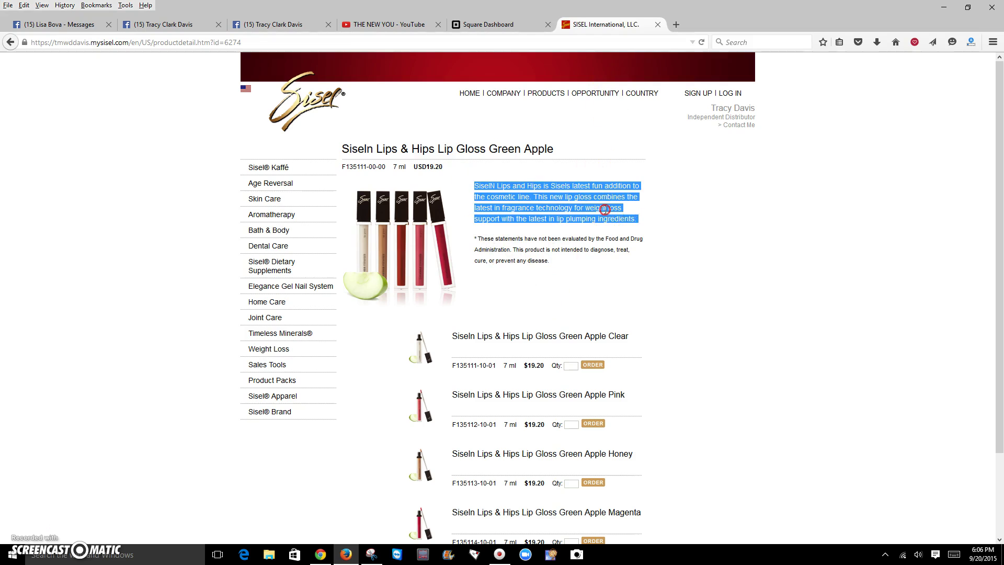
right_click(606, 209)
left_click(654, 230)
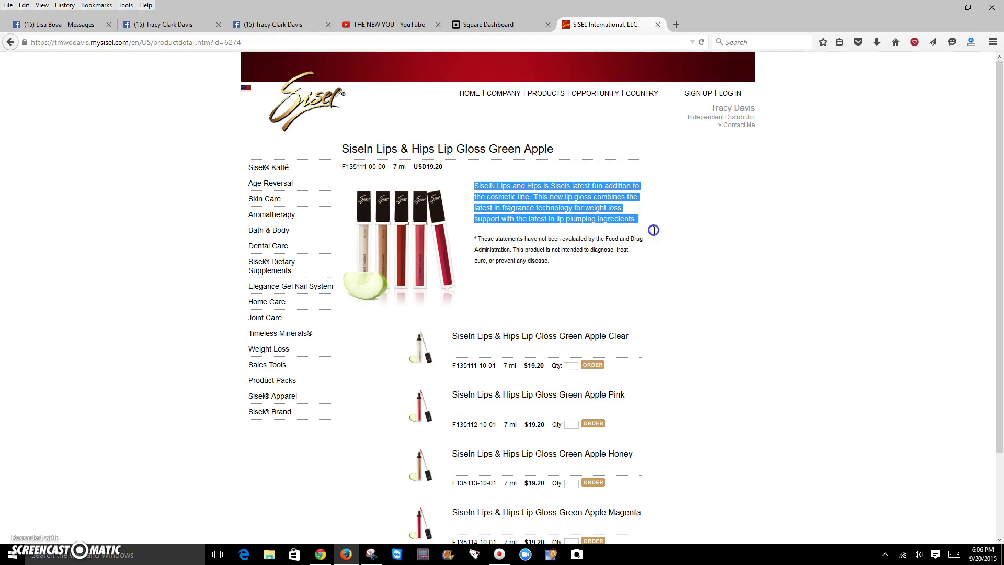
left_click(512, 28)
right_click(774, 400)
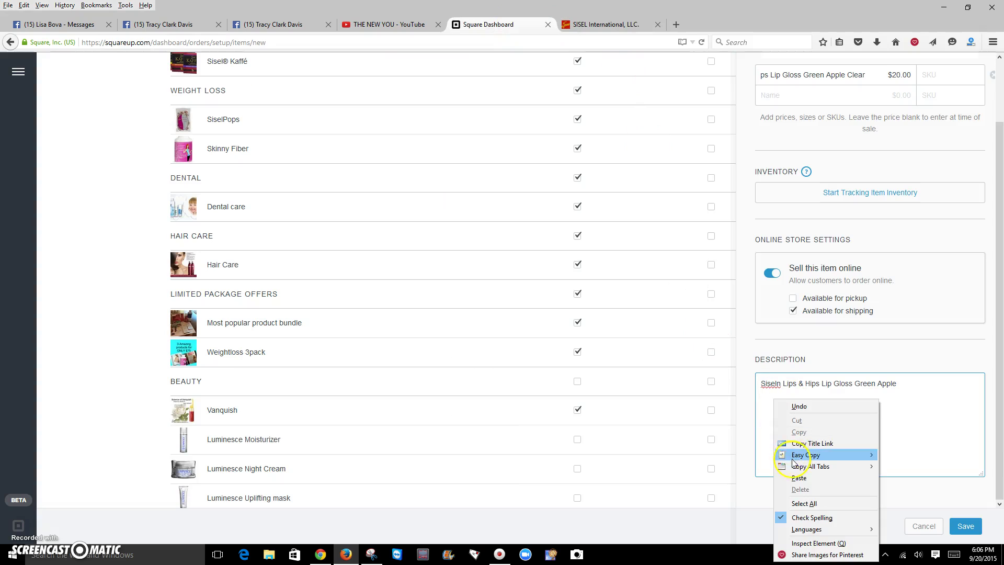
left_click(799, 478)
left_click(965, 528)
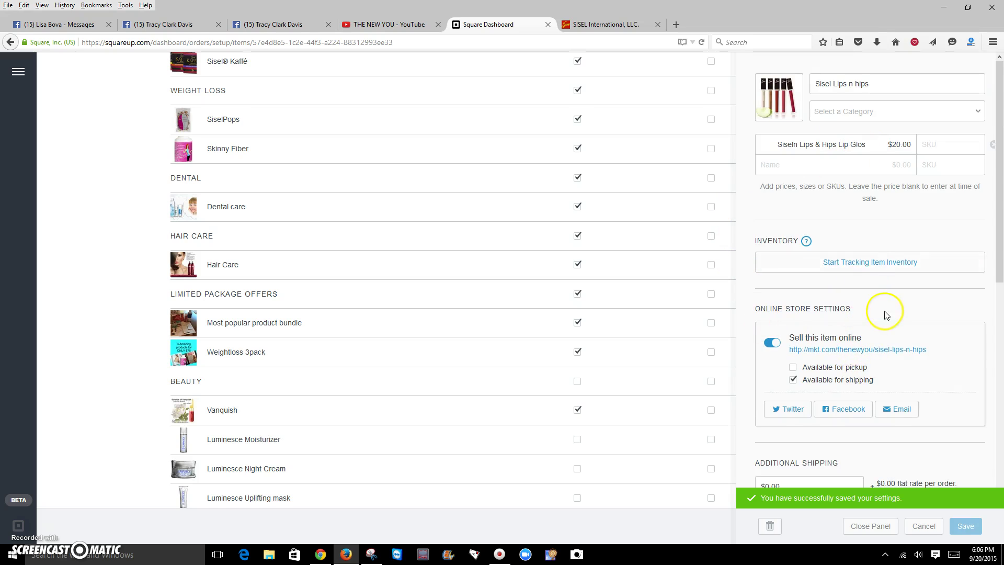
Upload the pink promo image and the lip colour collage as additional item images.
scroll(884, 315, "down", 3)
scroll(884, 315, "down", 1)
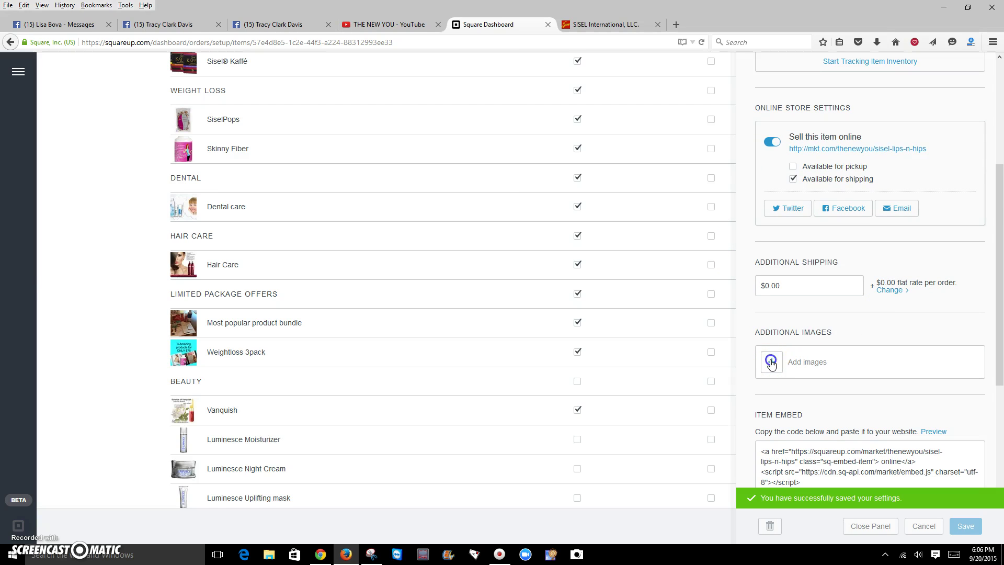
left_click(771, 363)
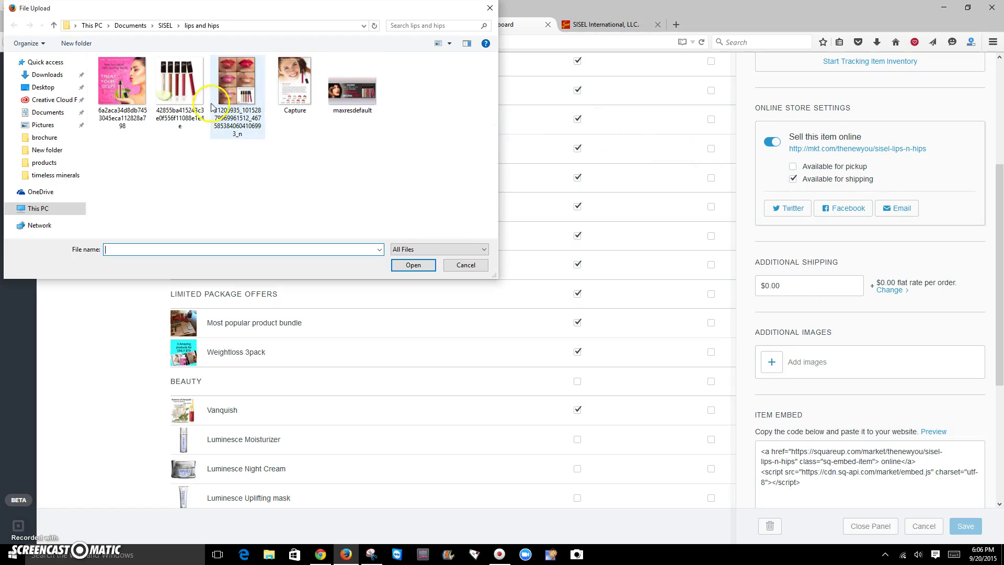
left_click(125, 91)
left_click(416, 265)
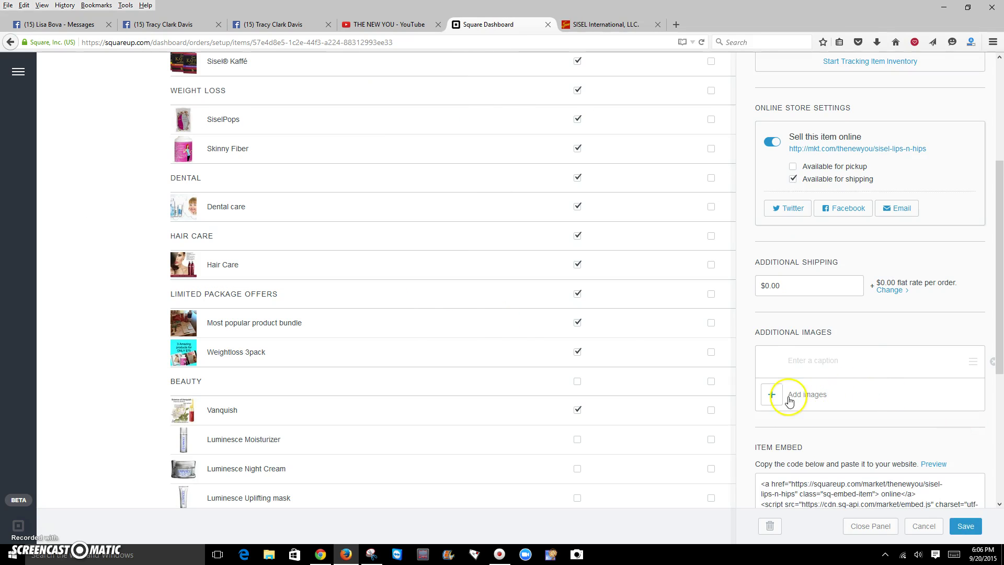
left_click(770, 396)
left_click(238, 87)
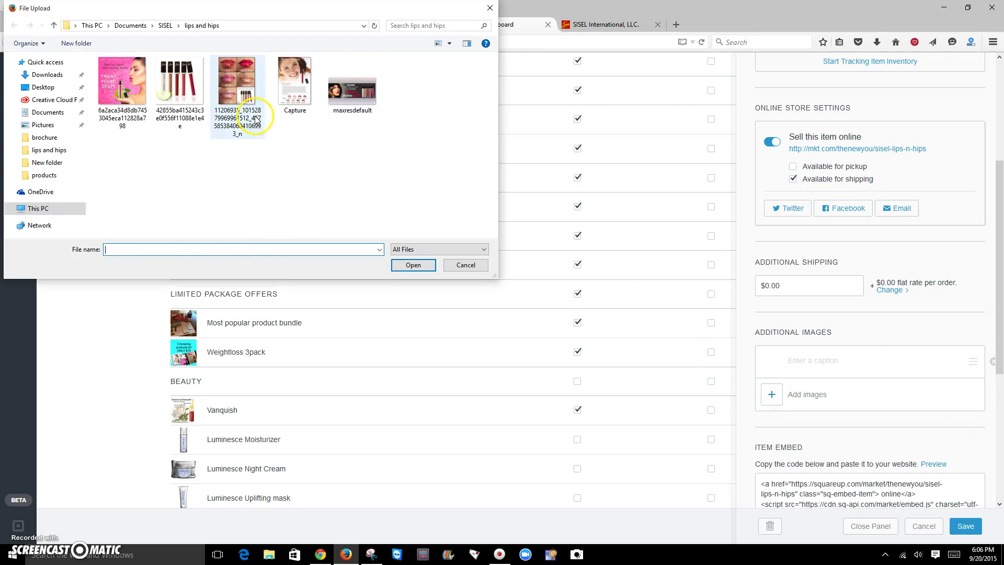
left_click(413, 265)
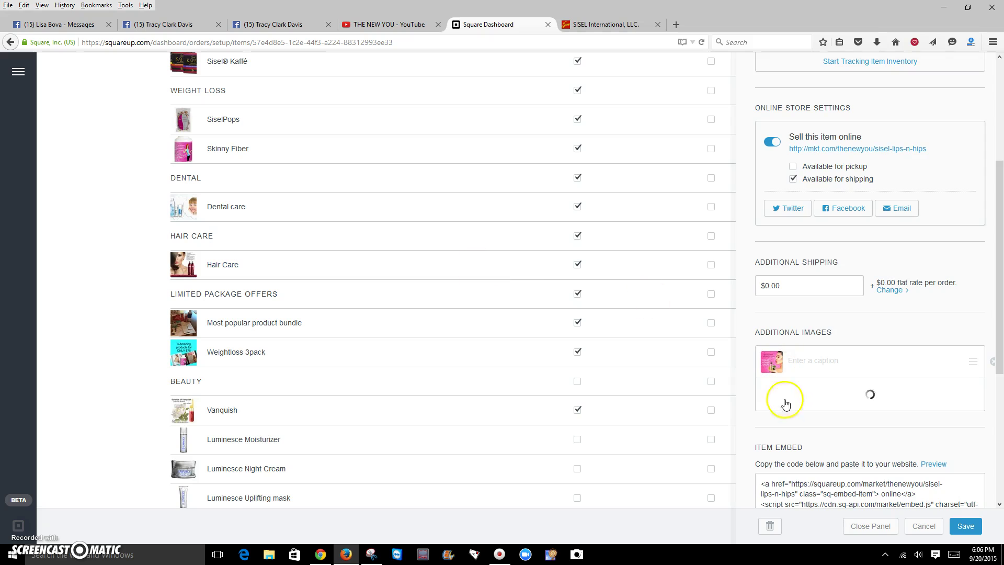
Add the Capture and maxresdefault images as the third and fourth images, then save.
left_click(779, 431)
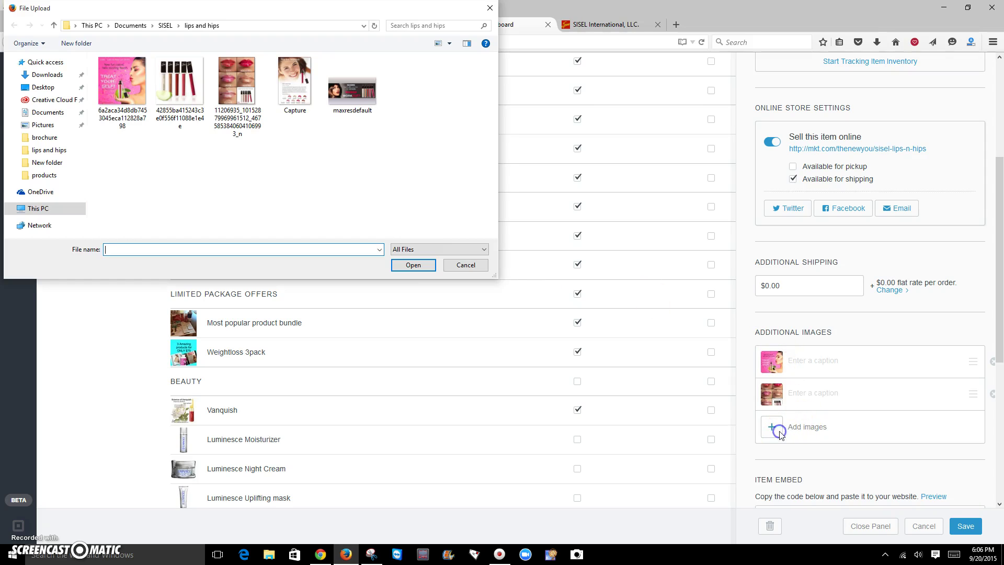
left_click(294, 81)
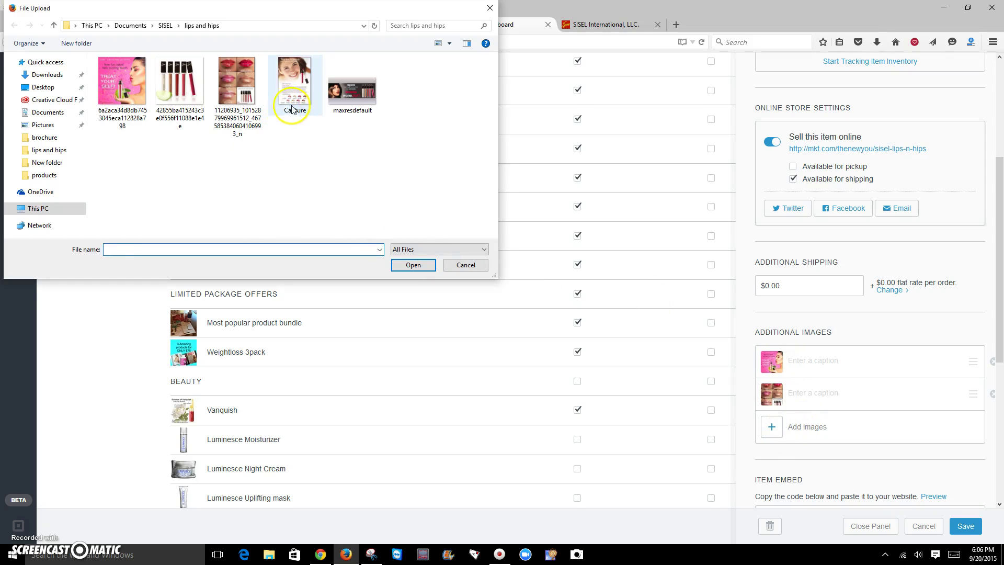
left_click(414, 265)
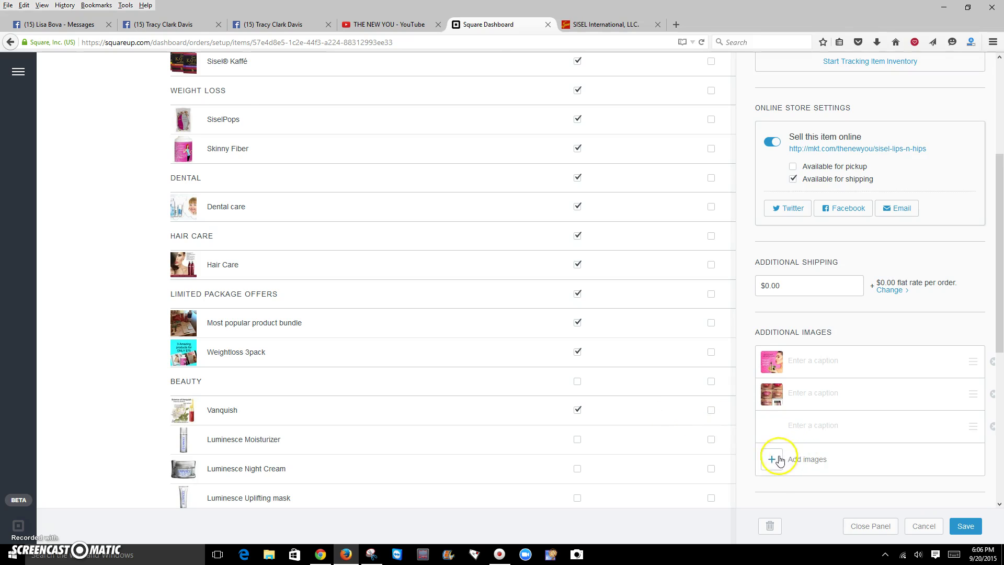
left_click(772, 460)
left_click(354, 109)
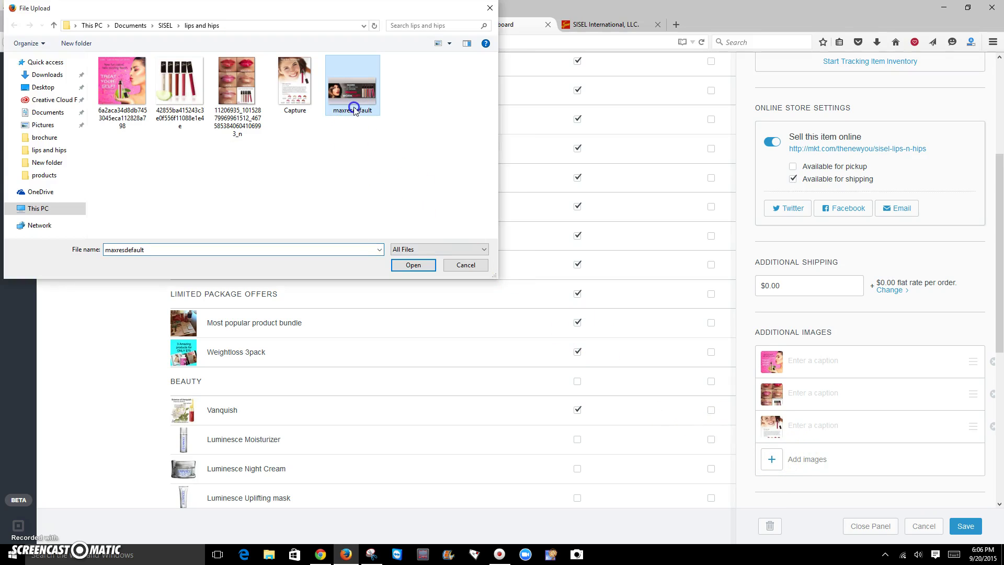
left_click(413, 250)
left_click(418, 263)
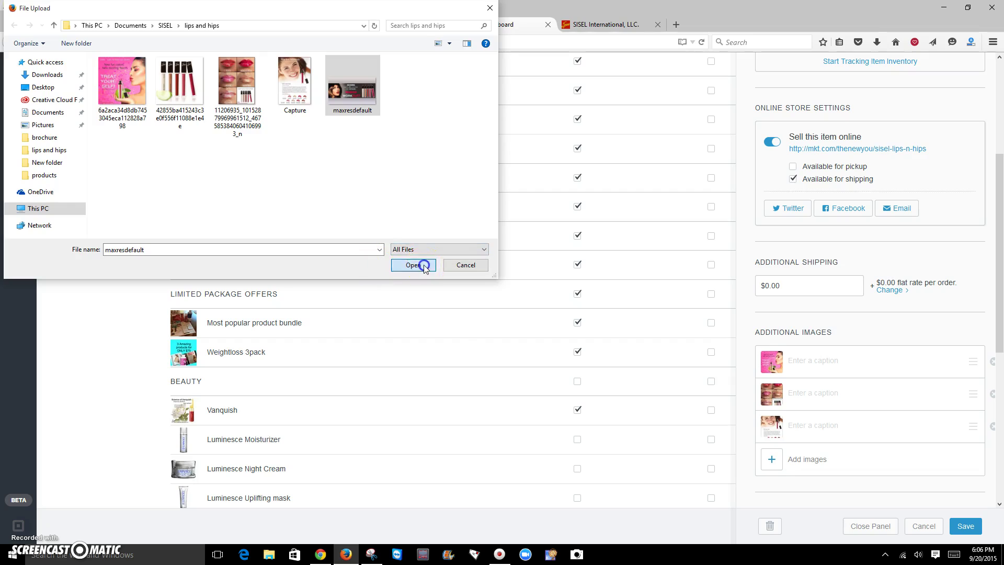
left_click(413, 265)
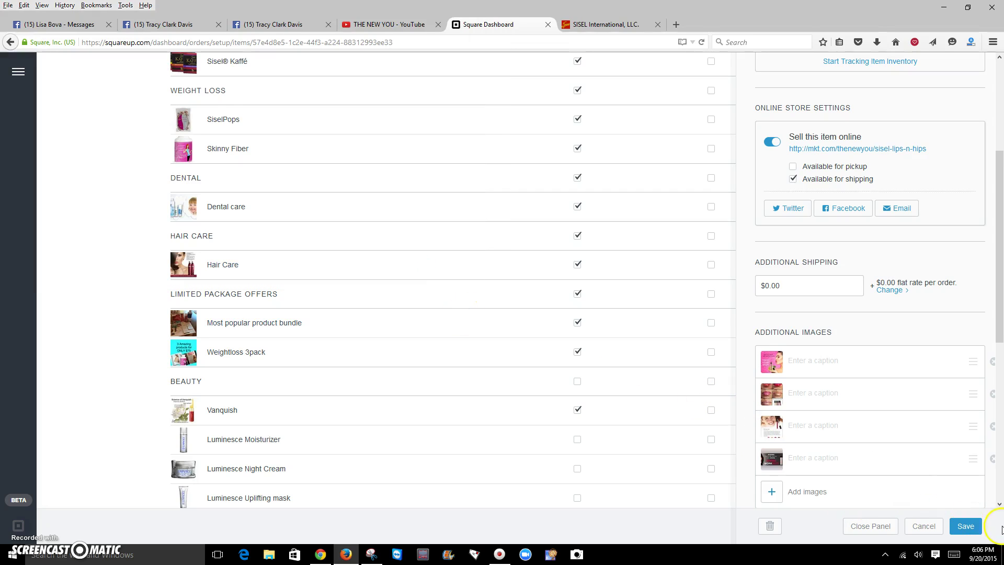
left_click(956, 528)
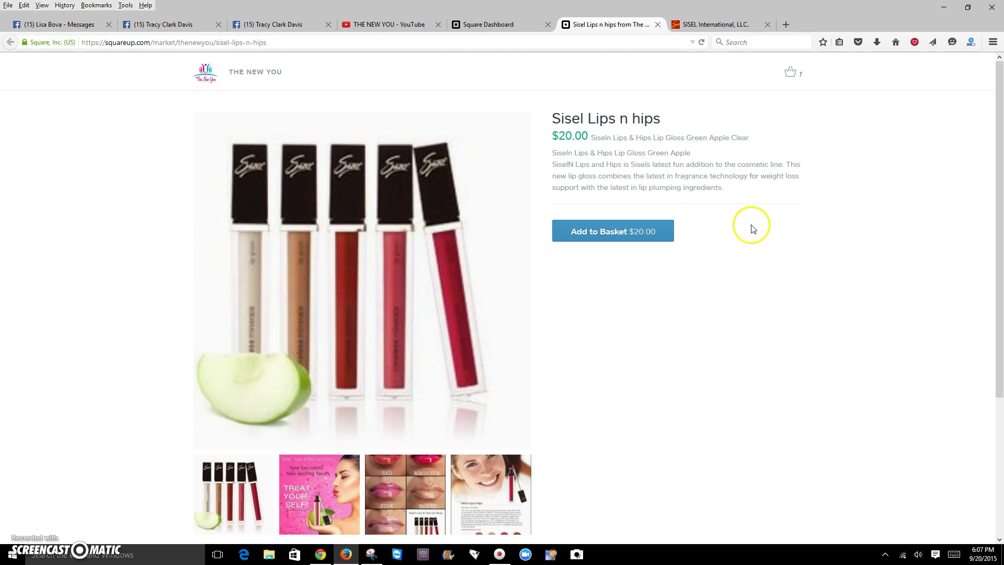
View the TREAT YOURSELF, lip-colours, smiling-woman and 'Kissing burns 3 calories' photos, then close the store page.
scroll(598, 317, "down", 1)
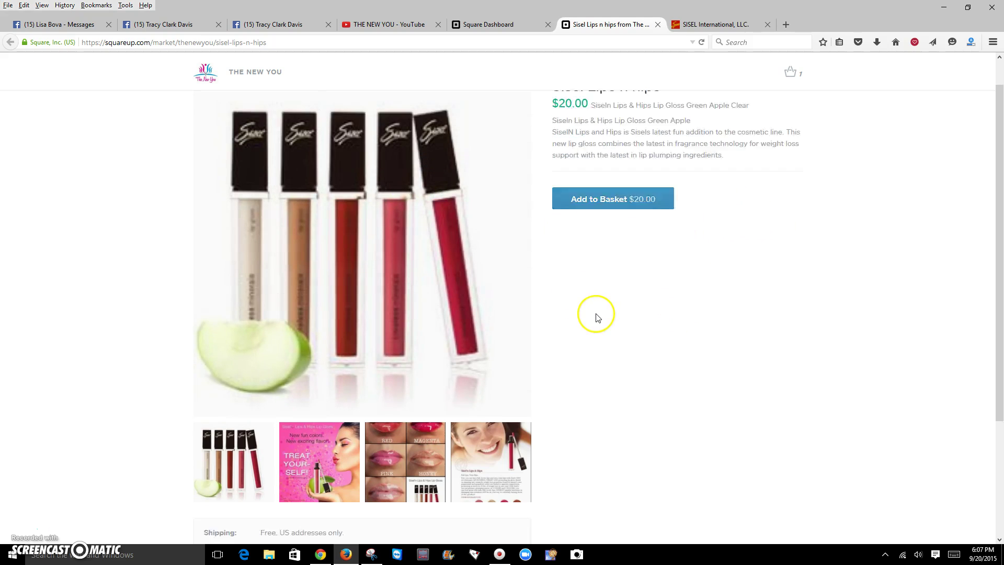
scroll(576, 317, "down", 3)
left_click(301, 314)
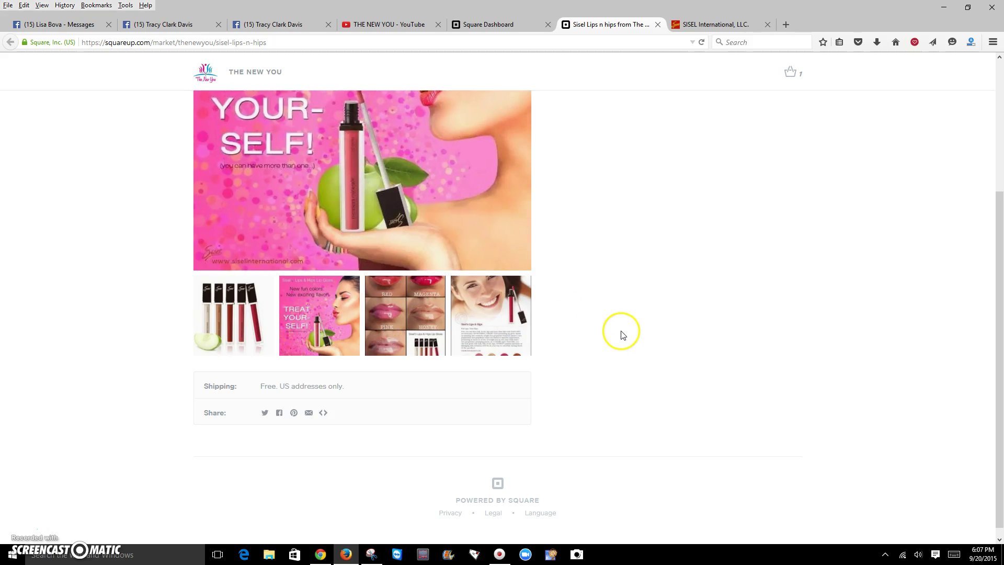
scroll(622, 334, "up", 3)
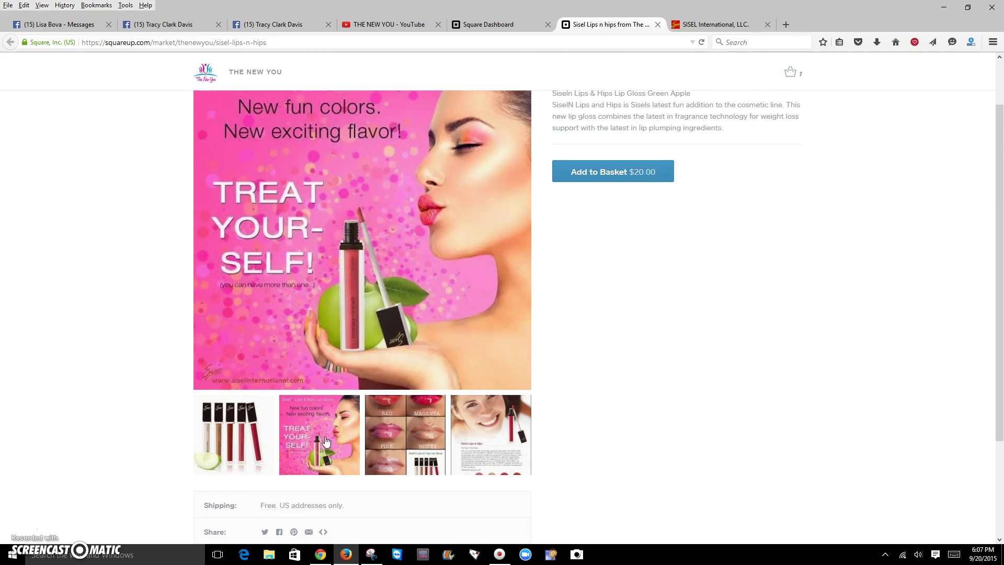
left_click(395, 444)
scroll(397, 443, "up", 2)
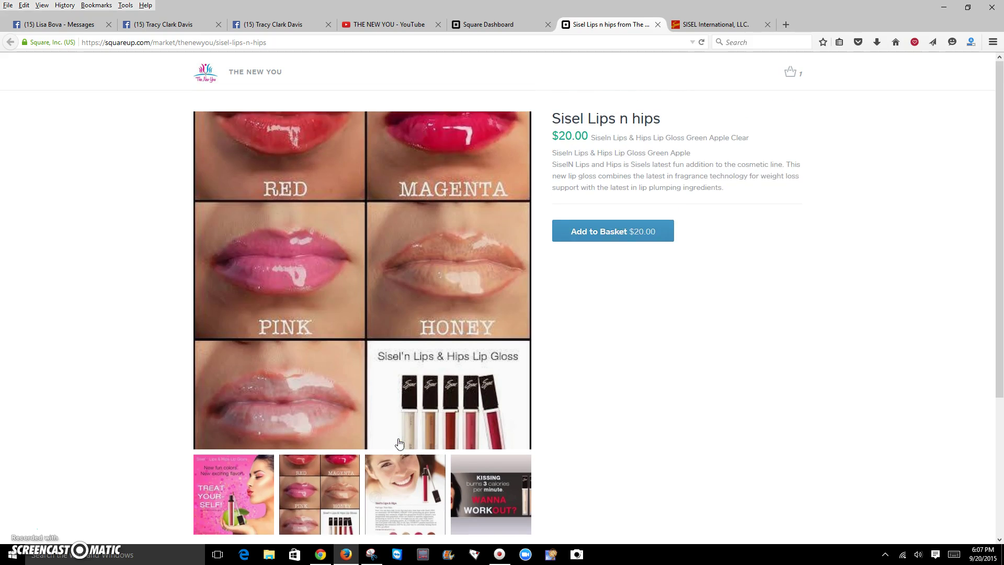
left_click(407, 489)
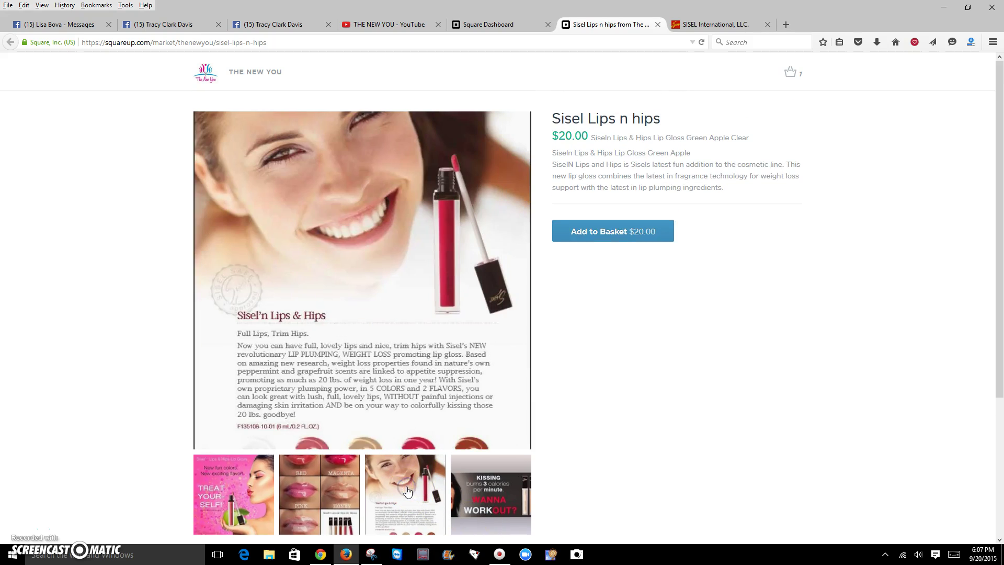
left_click(511, 510)
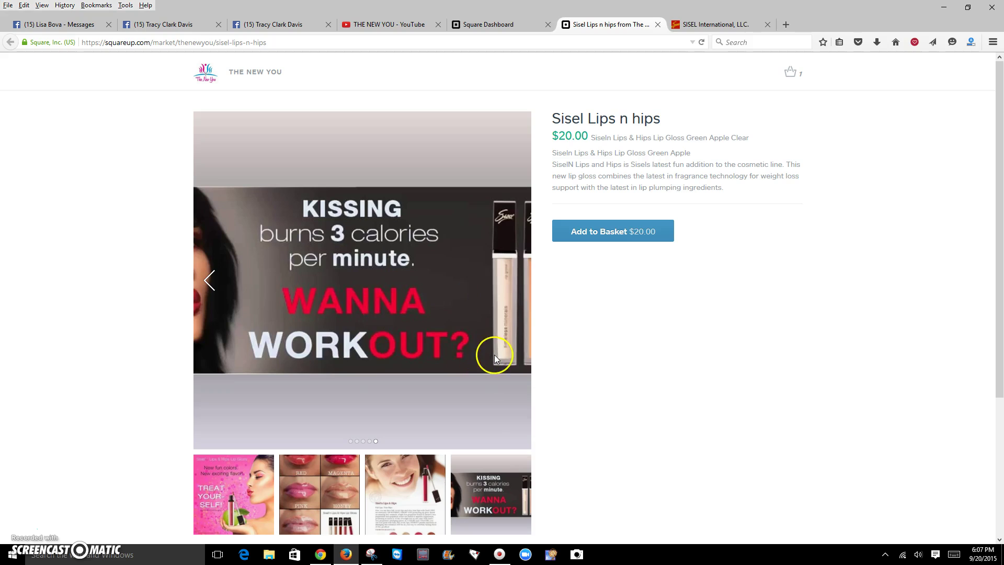
left_click(657, 25)
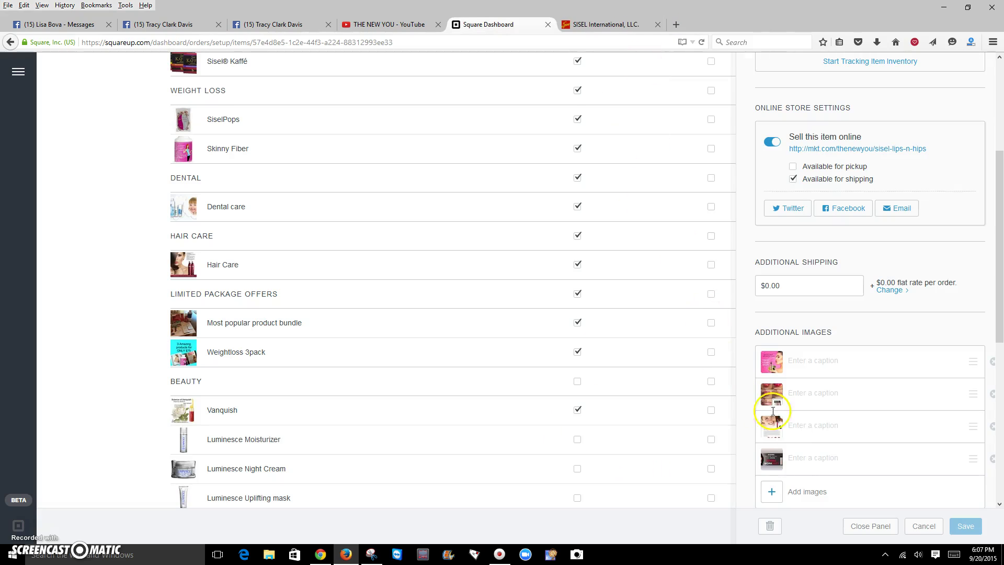
Delete the fourth 'Kissing' promo image and save the item with three additional images.
left_click(992, 460)
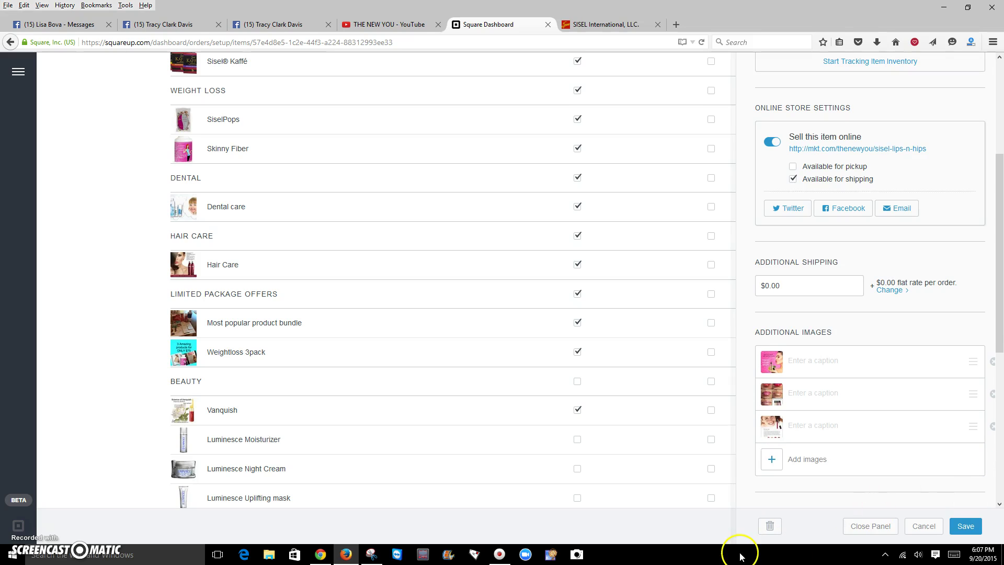
scroll(871, 335, "down", 3)
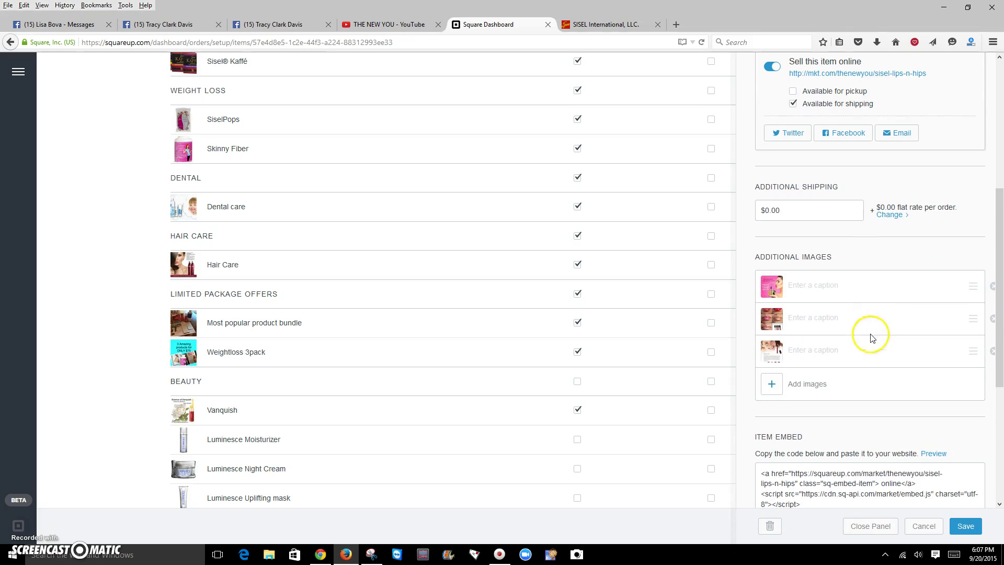
left_click(965, 532)
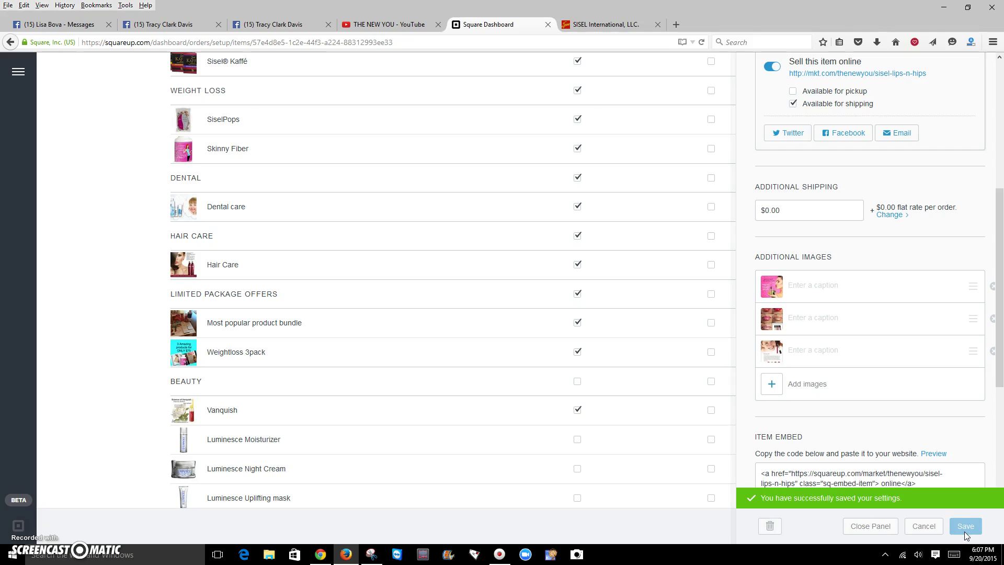
scroll(387, 319, "up", 7)
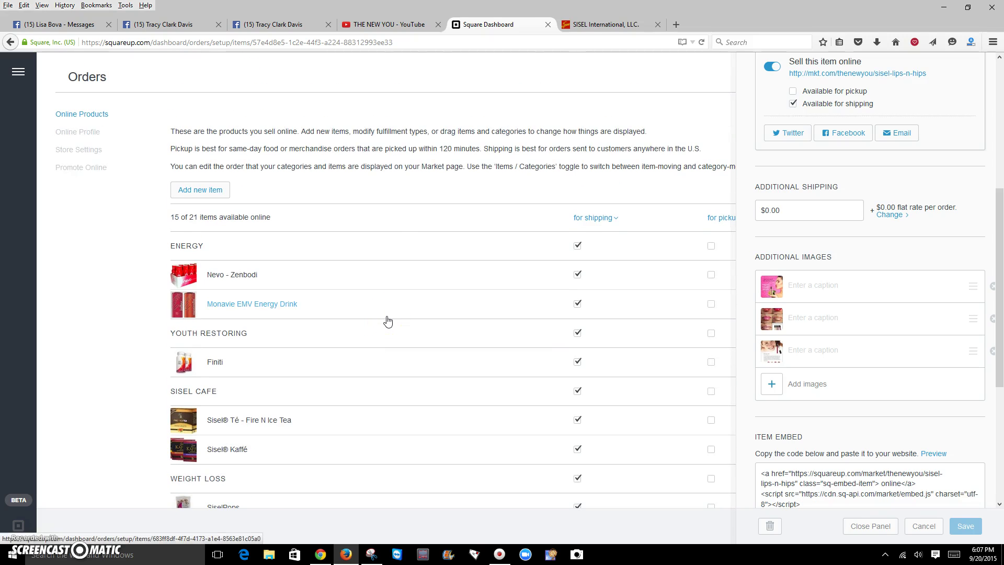
Open the Online Profile page and scroll through the store's profile details.
left_click(78, 132)
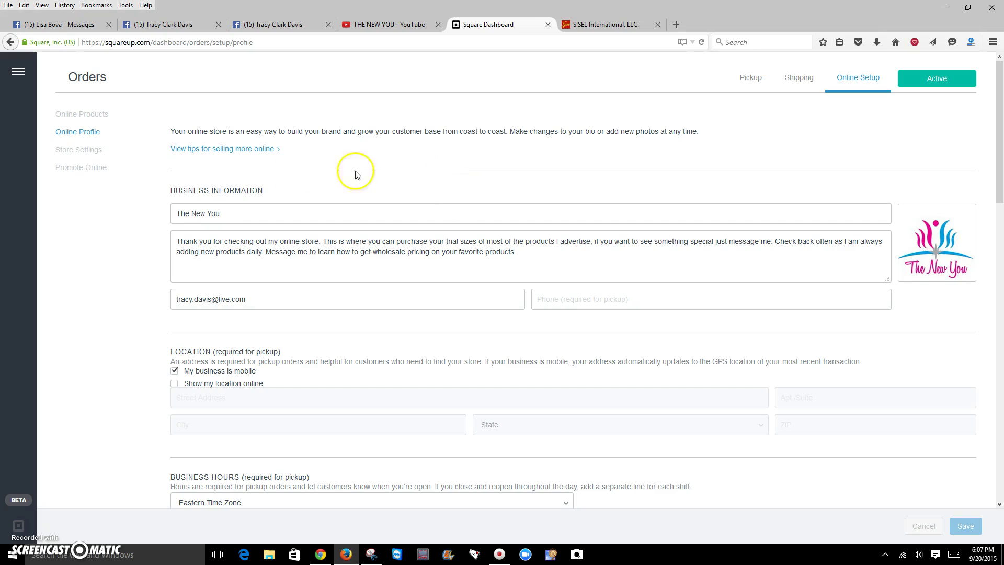
scroll(400, 310, "down", 15)
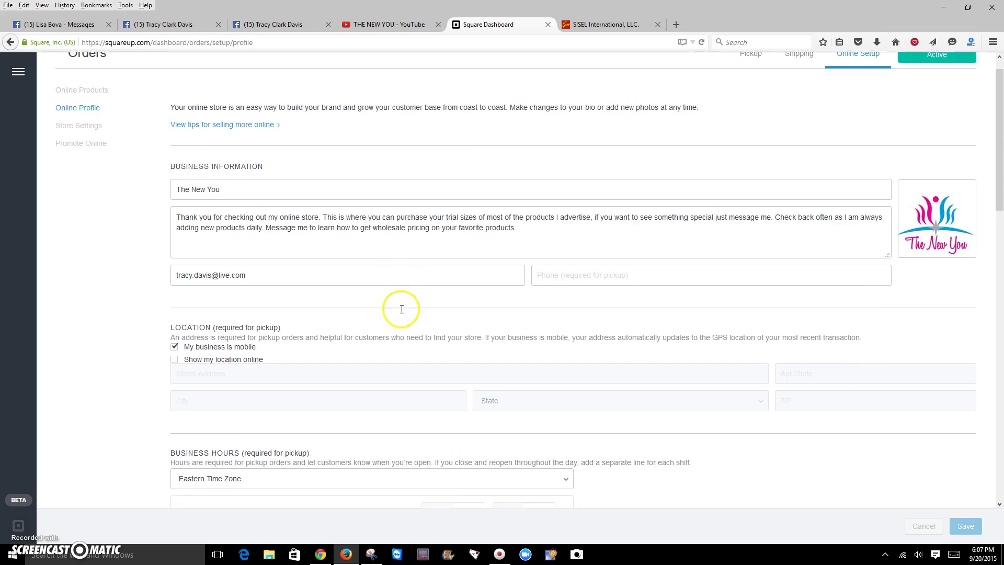
scroll(402, 312, "down", 1)
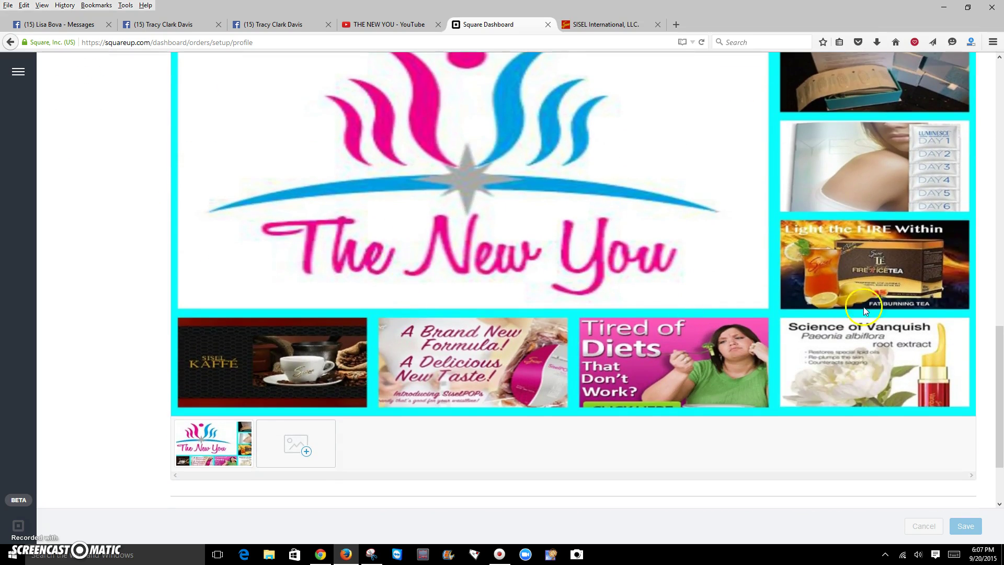
scroll(345, 358, "down", 2)
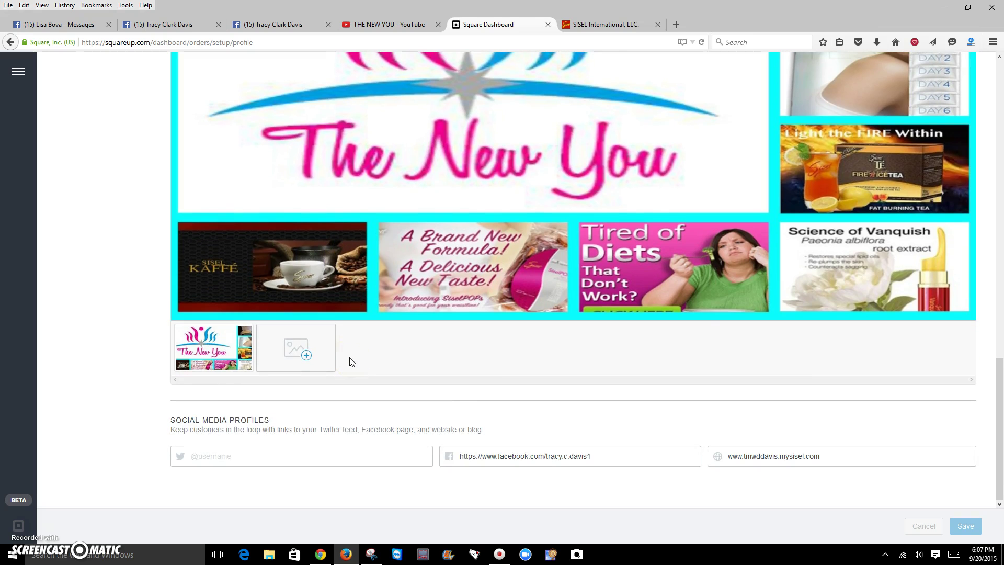
scroll(204, 243, "up", 10)
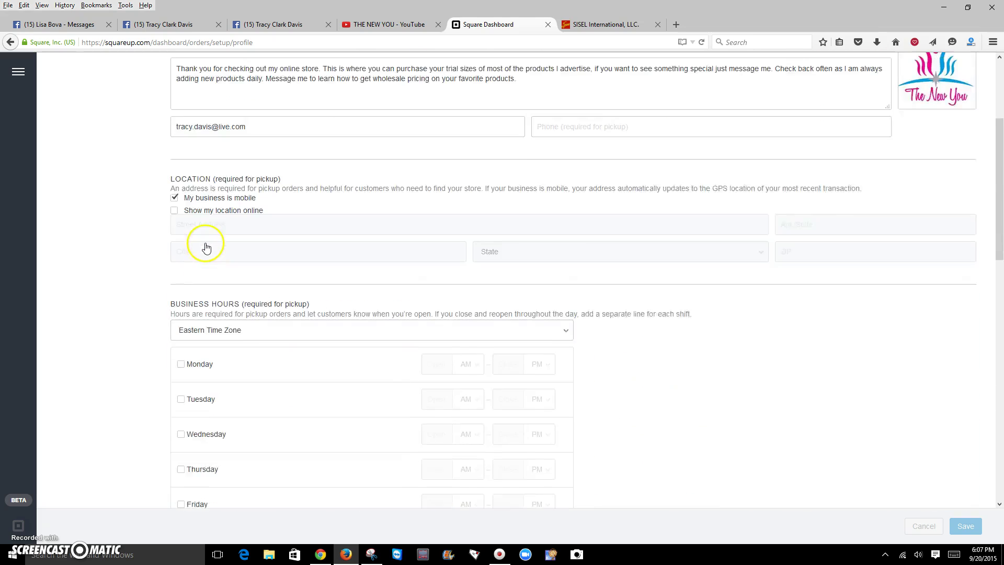
scroll(205, 246, "up", 3)
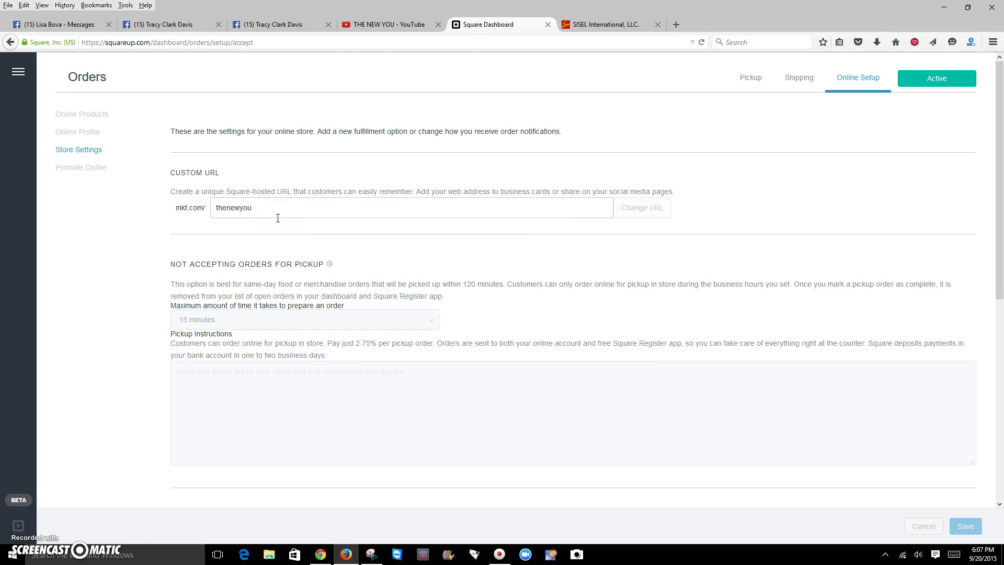
scroll(497, 264, "down", 3)
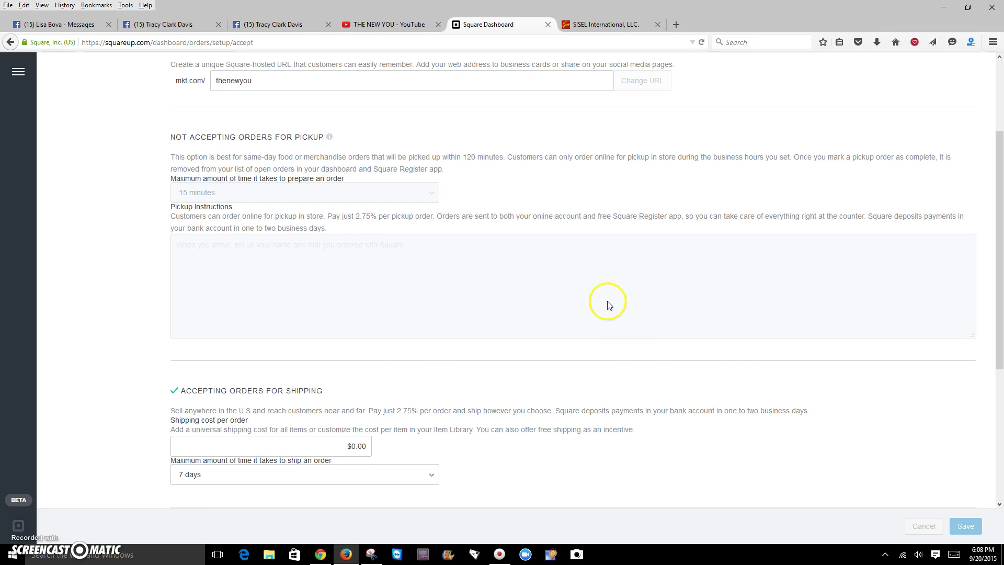
scroll(609, 304, "down", 3)
left_click(516, 285)
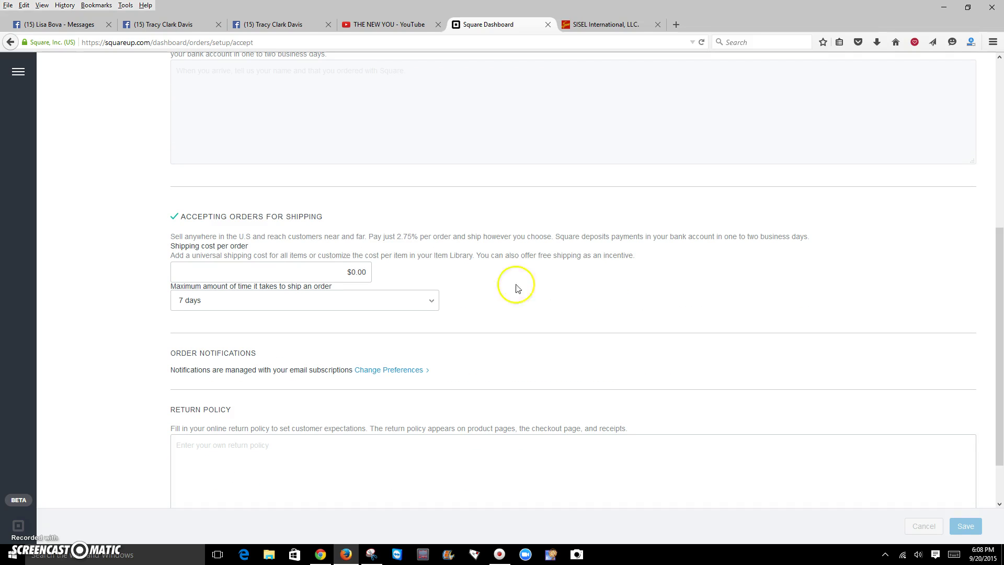
left_click(313, 272)
left_click(438, 307)
left_click(438, 307)
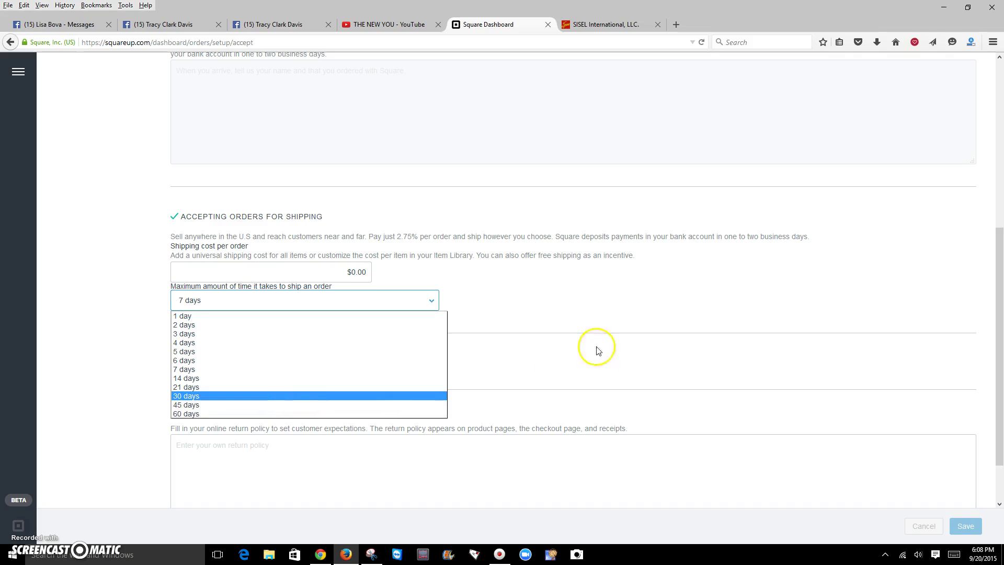
left_click(531, 323)
scroll(523, 321, "down", 2)
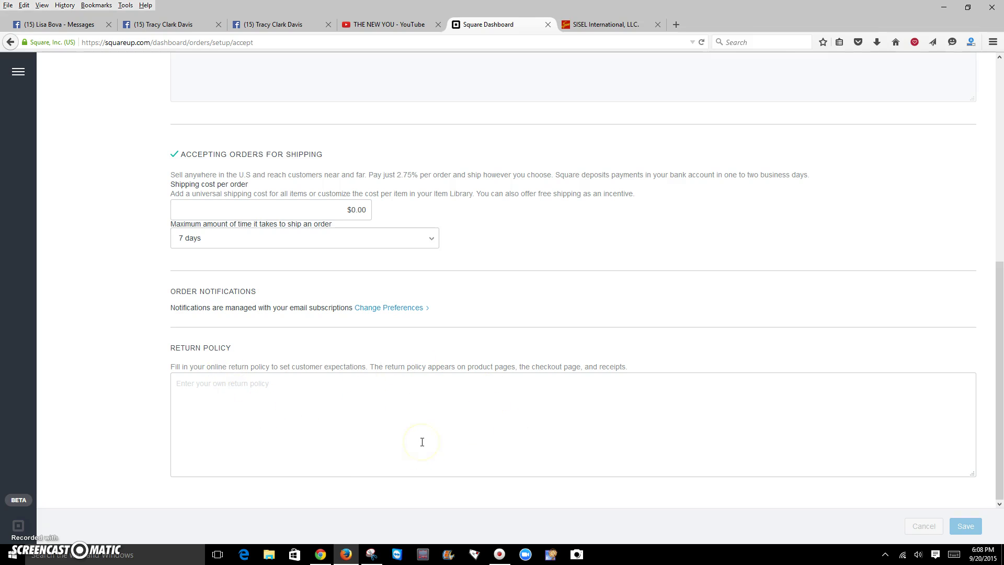
scroll(423, 347, "up", 10)
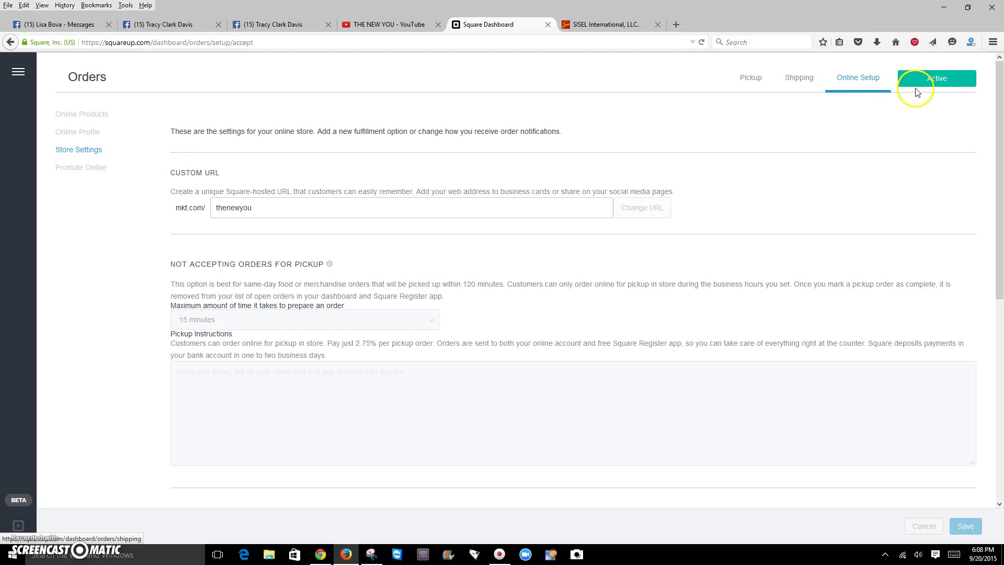
left_click(931, 86)
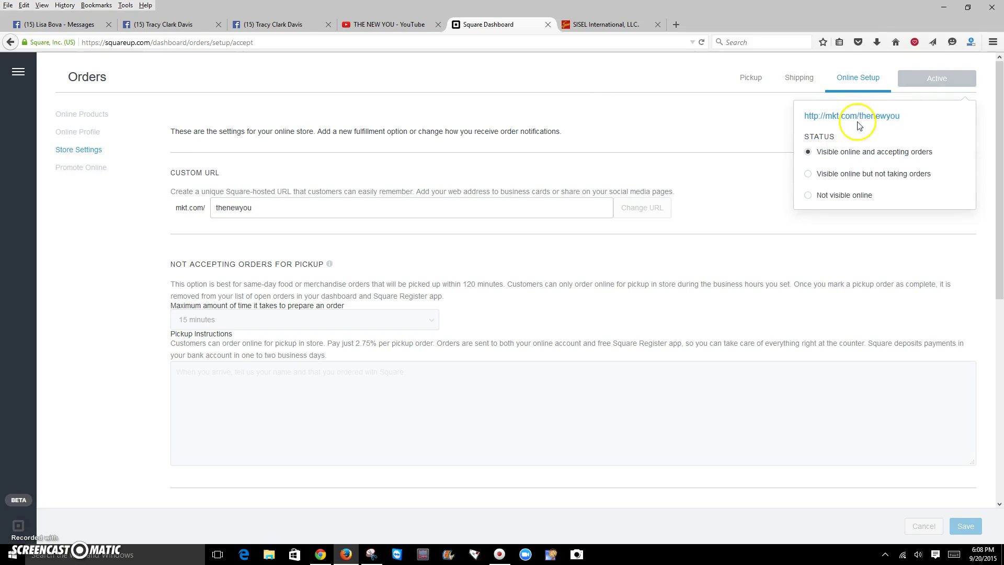
left_click(757, 105)
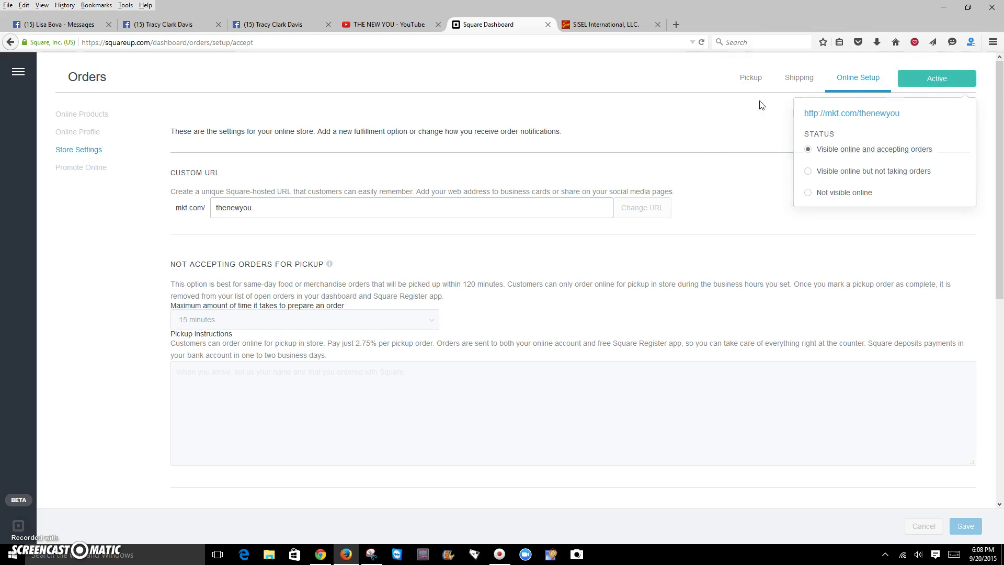
left_click(941, 83)
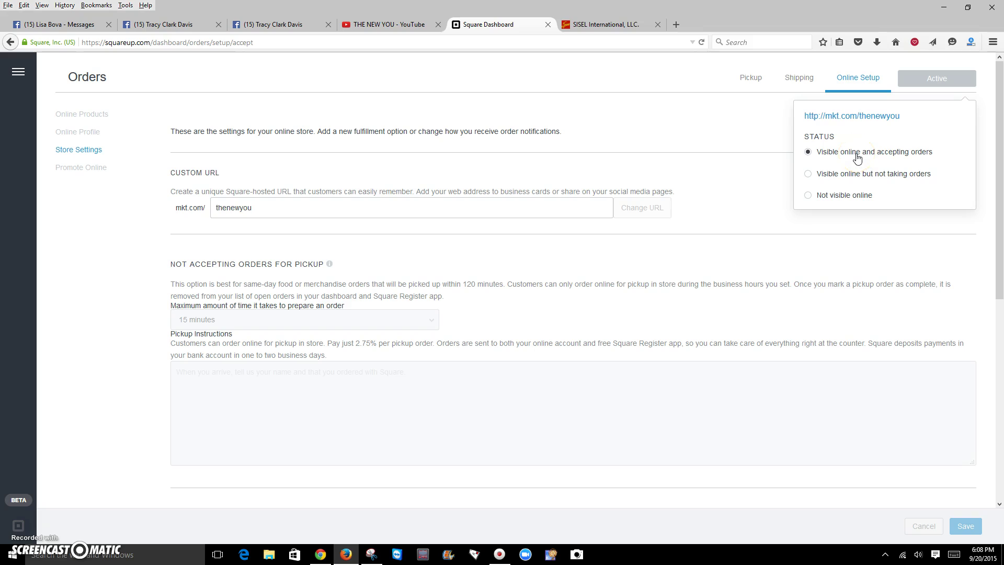
left_click(859, 183)
left_click(835, 201)
left_click(757, 160)
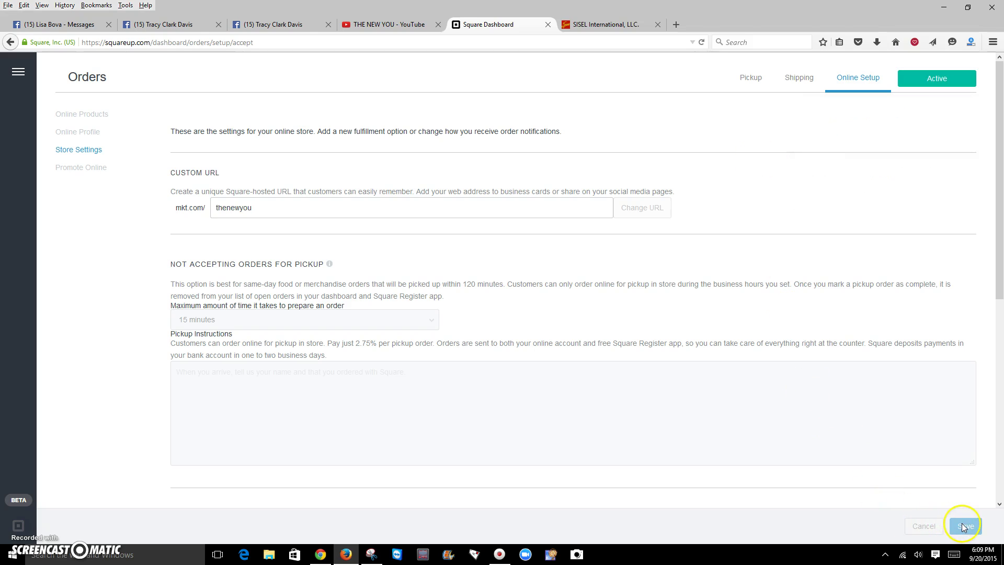